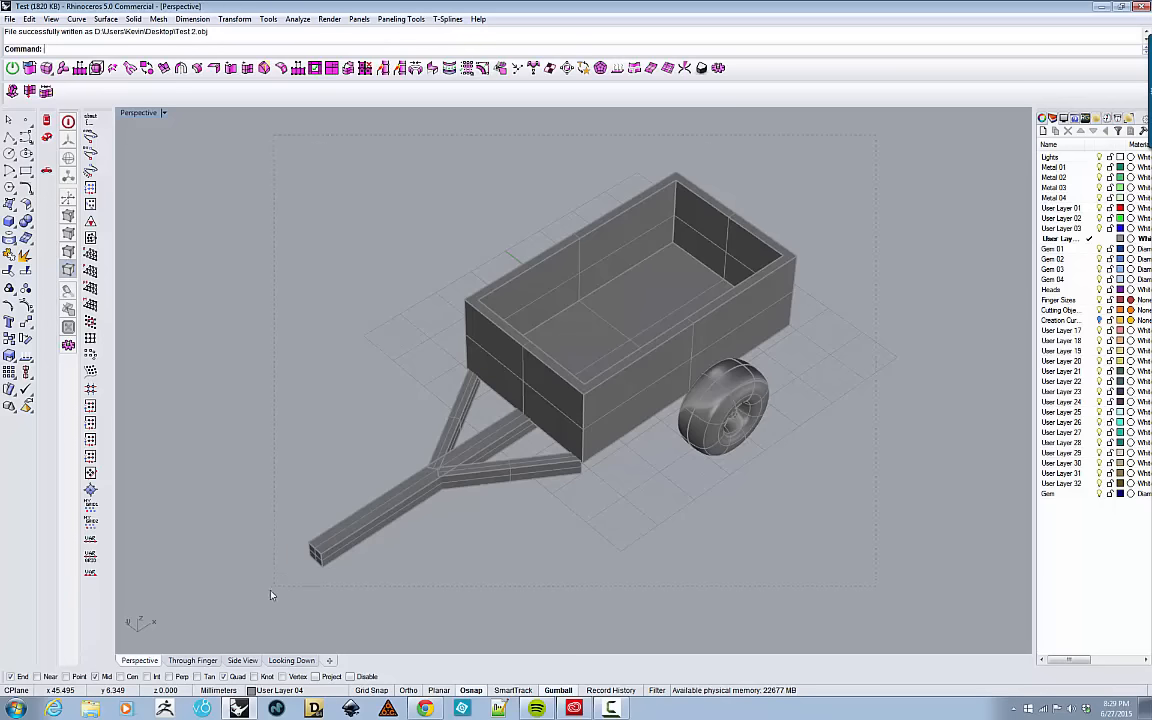
- Select all the trailer parts and export them to the desktop as the OBJ file Test 3, saved as polygon mesh
{"action": "left_click_drag", "start_coordinate": [270, 595], "coordinate": [270, 595]}
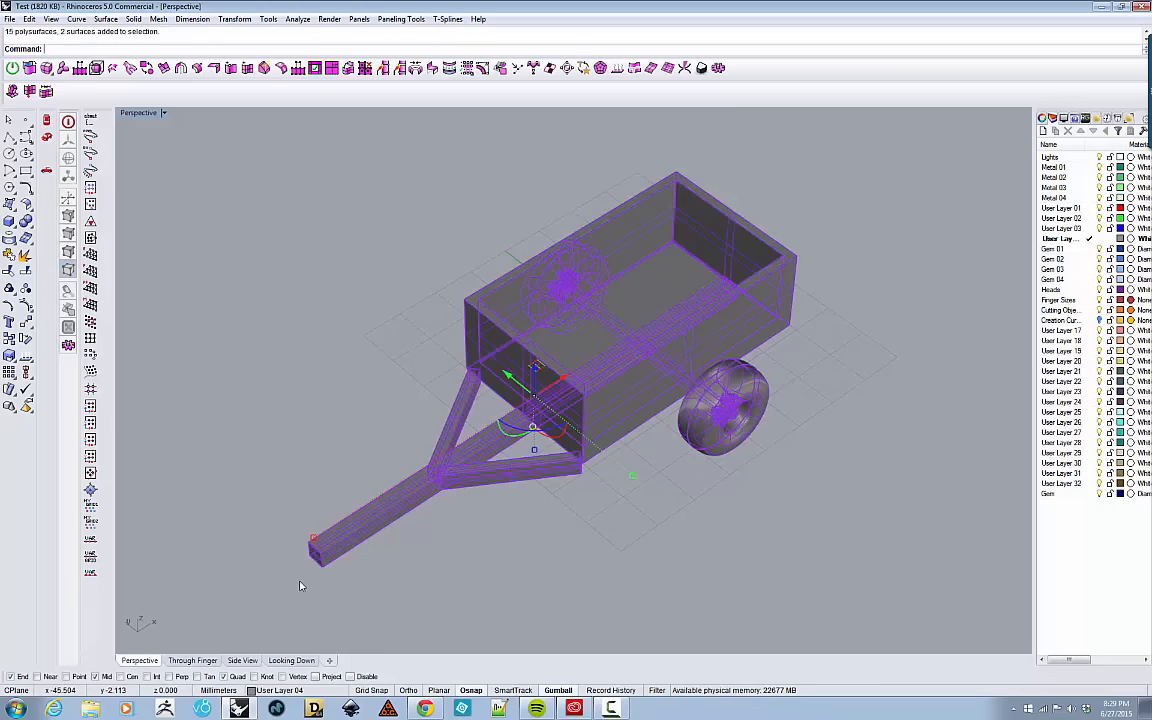
{"action": "left_click", "coordinate": [9, 19]}
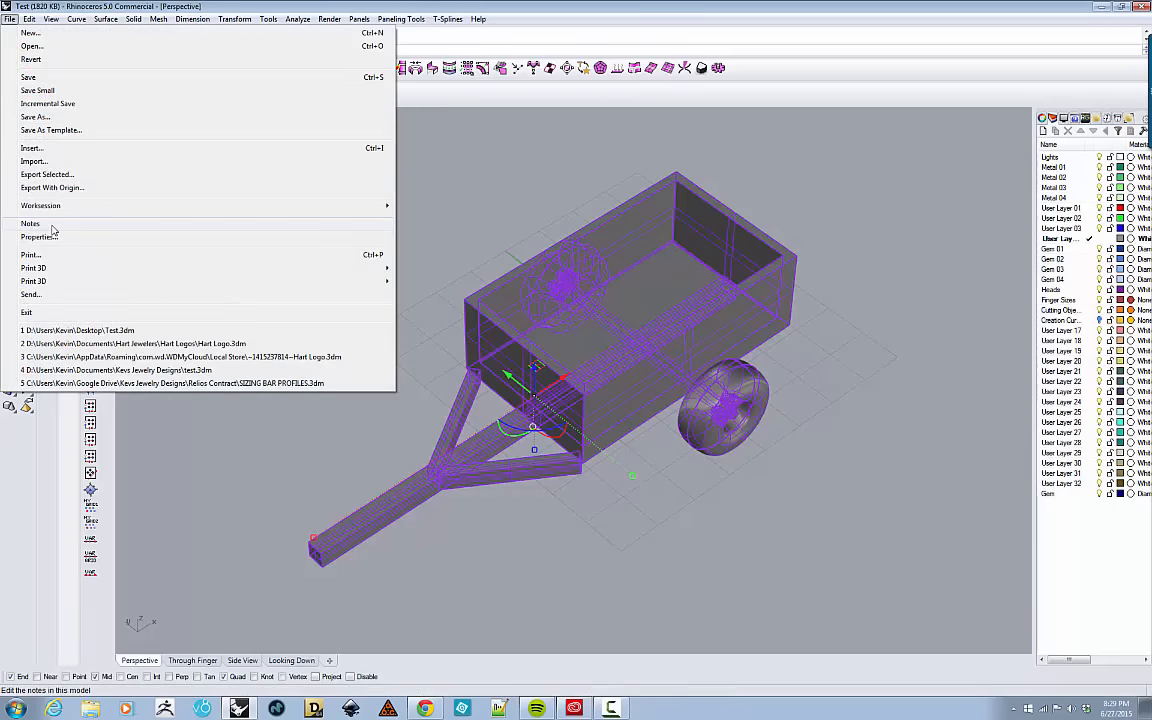
{"action": "left_click", "coordinate": [50, 175]}
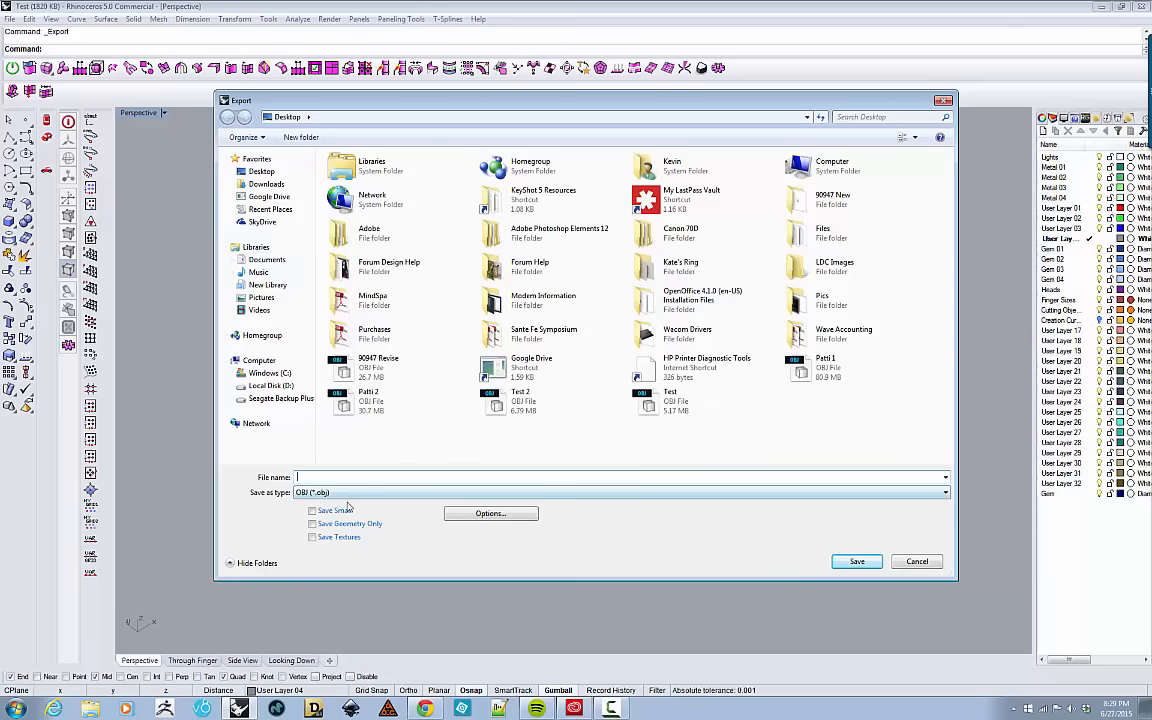
{"action": "left_click", "coordinate": [405, 492]}
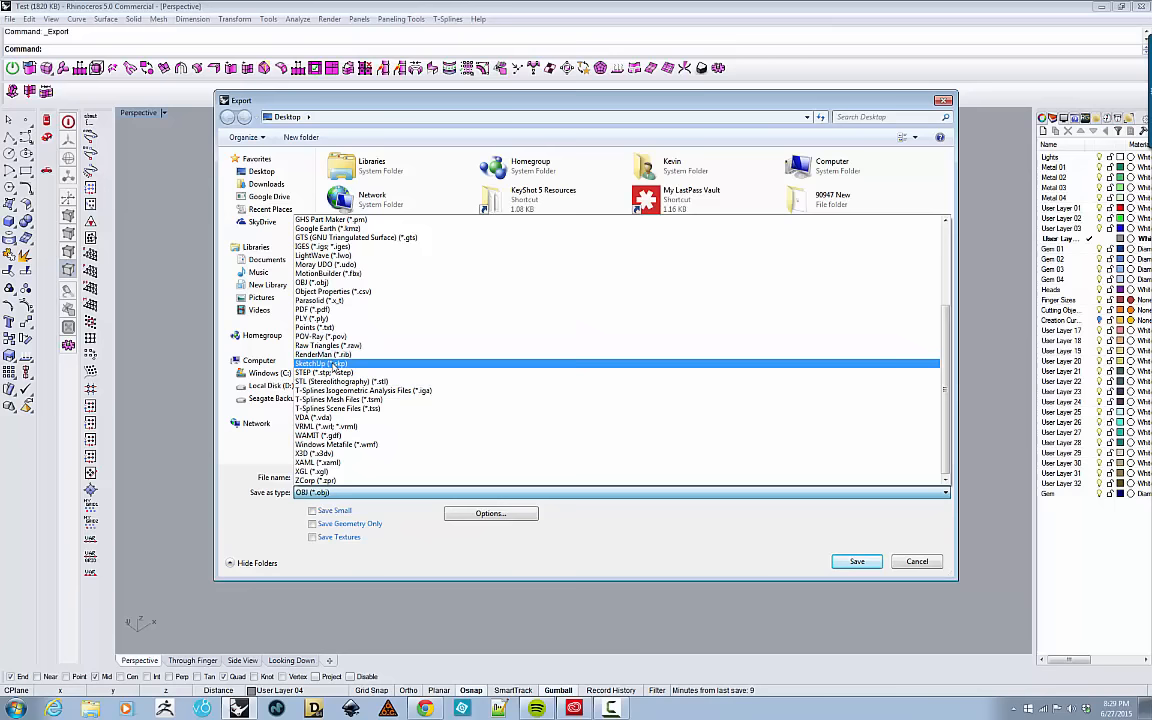
{"action": "left_click", "coordinate": [316, 284]}
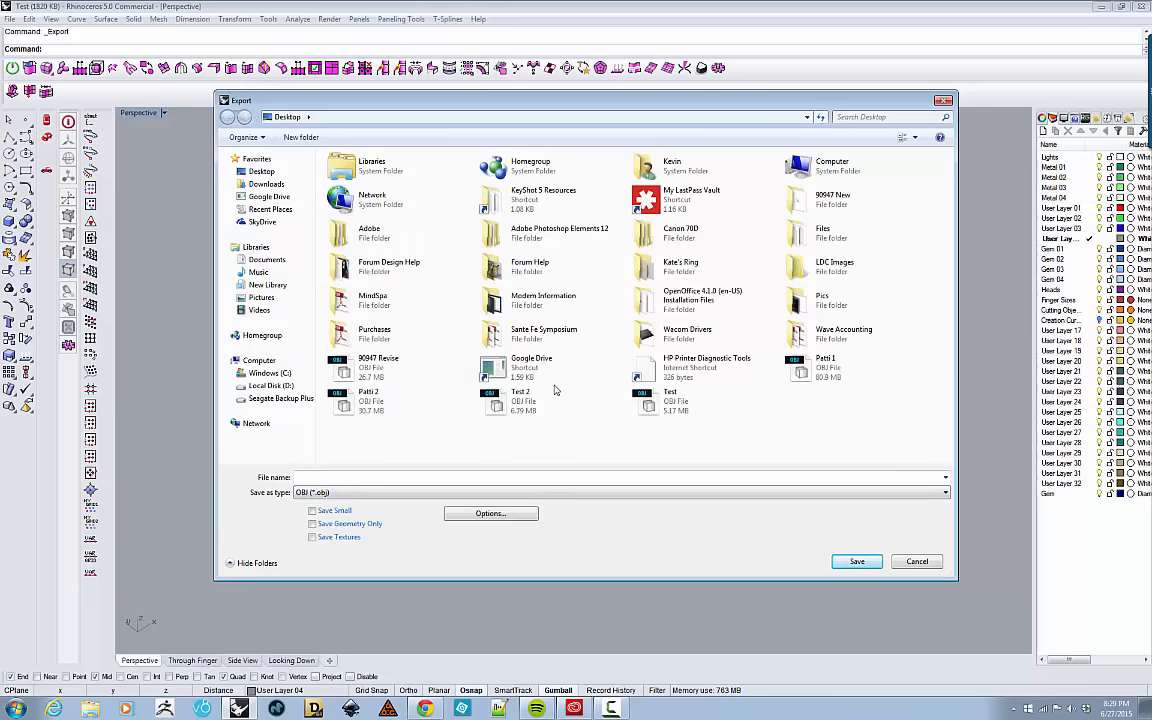
{"action": "left_click", "coordinate": [375, 477]}
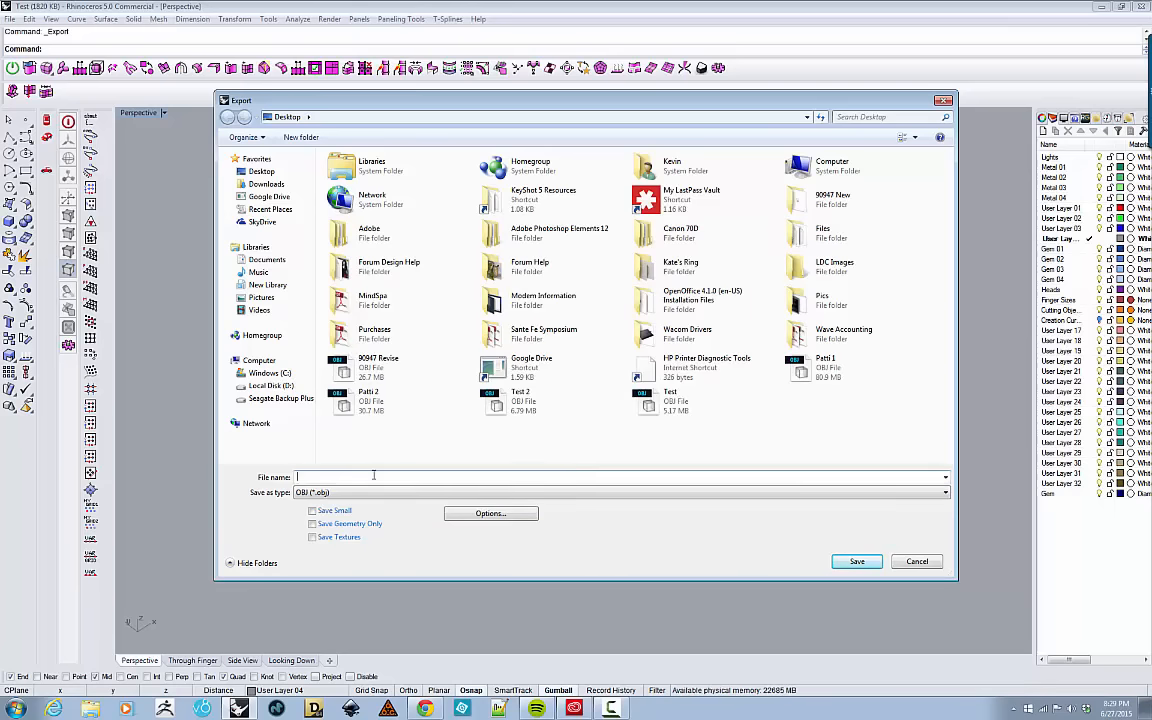
{"action": "type", "text": "Test 3"}
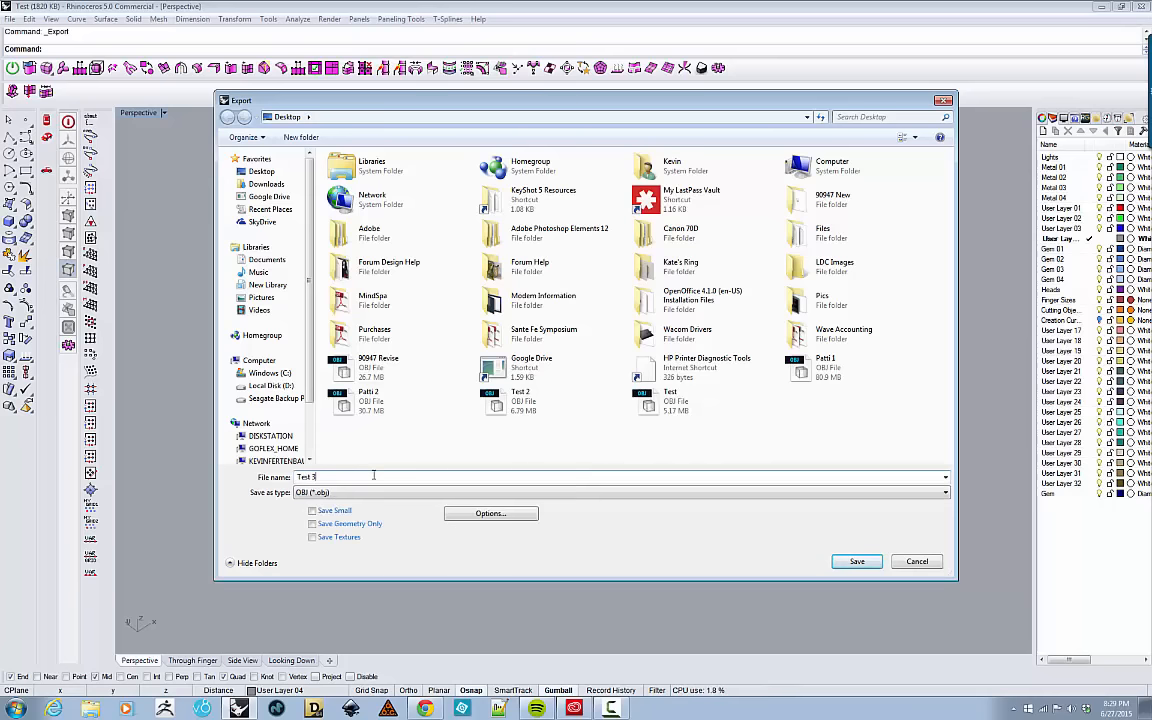
{"action": "key", "text": "Return"}
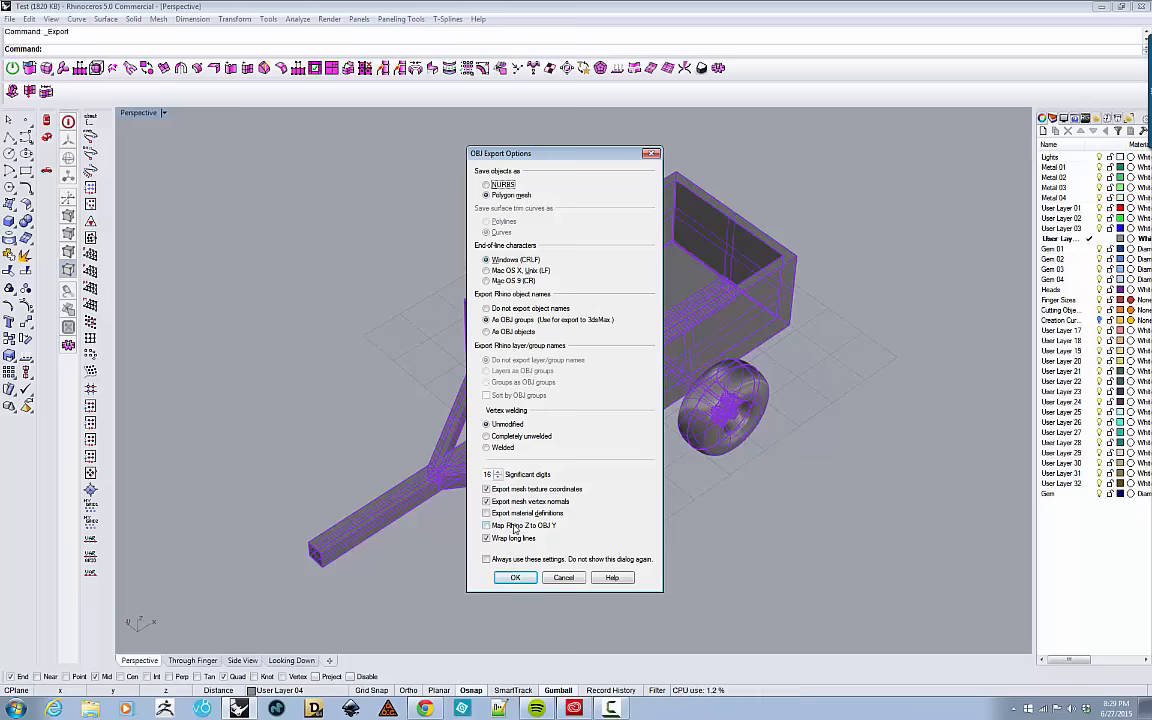
{"action": "left_click", "coordinate": [514, 578]}
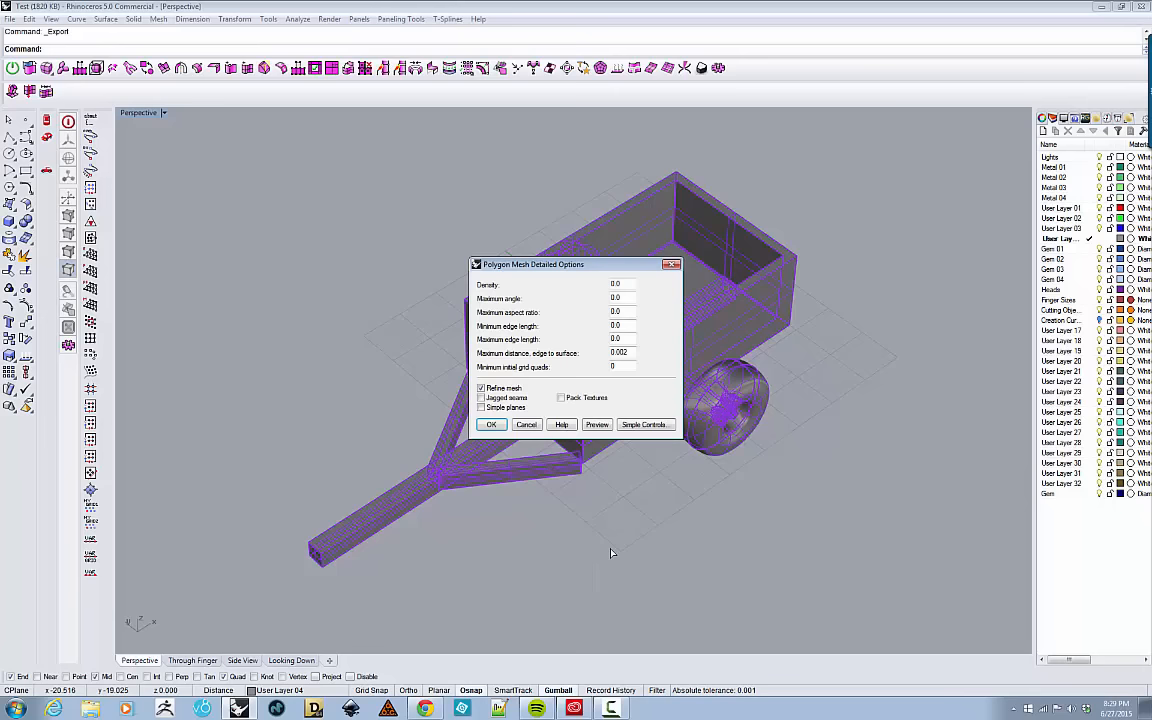
- Finish the export with density 0, minimum edge length 0 and maximum edge-to-surface distance .002, leaving Pack Textures off
{"action": "left_click", "coordinate": [633, 425]}
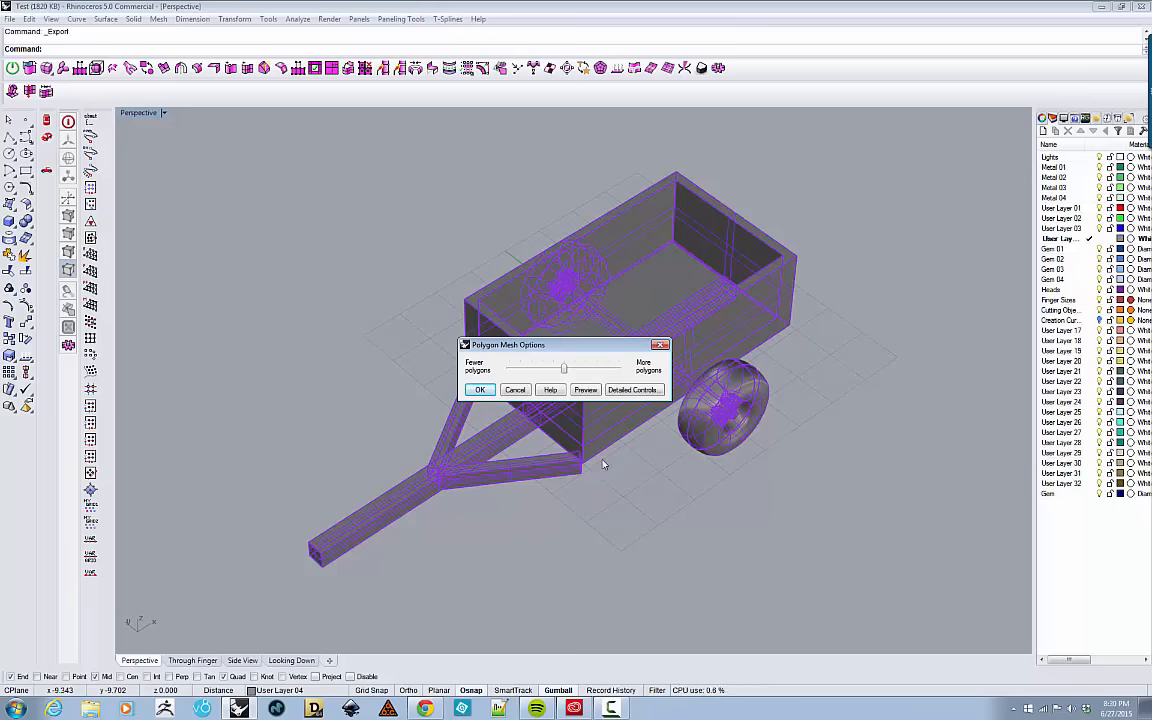
{"action": "left_click", "coordinate": [619, 390]}
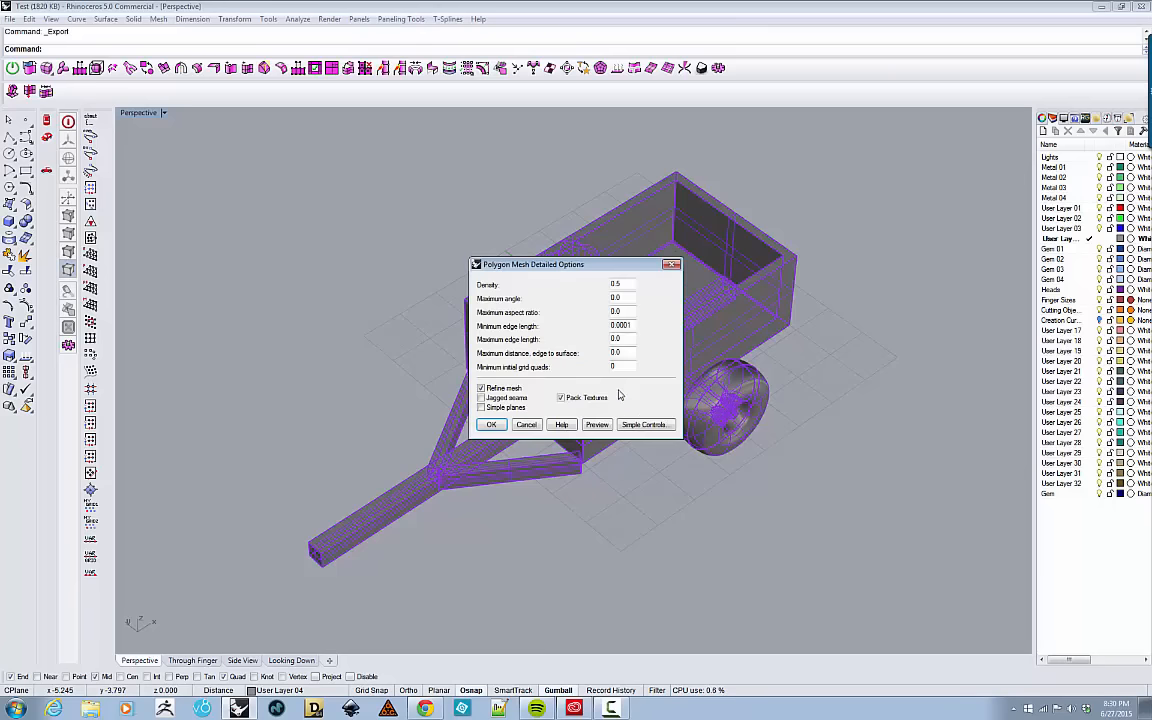
{"action": "left_click", "coordinate": [618, 284]}
{"action": "left_click_drag", "start_coordinate": [624, 283], "coordinate": [596, 288]}
{"action": "type", "text": "0"}
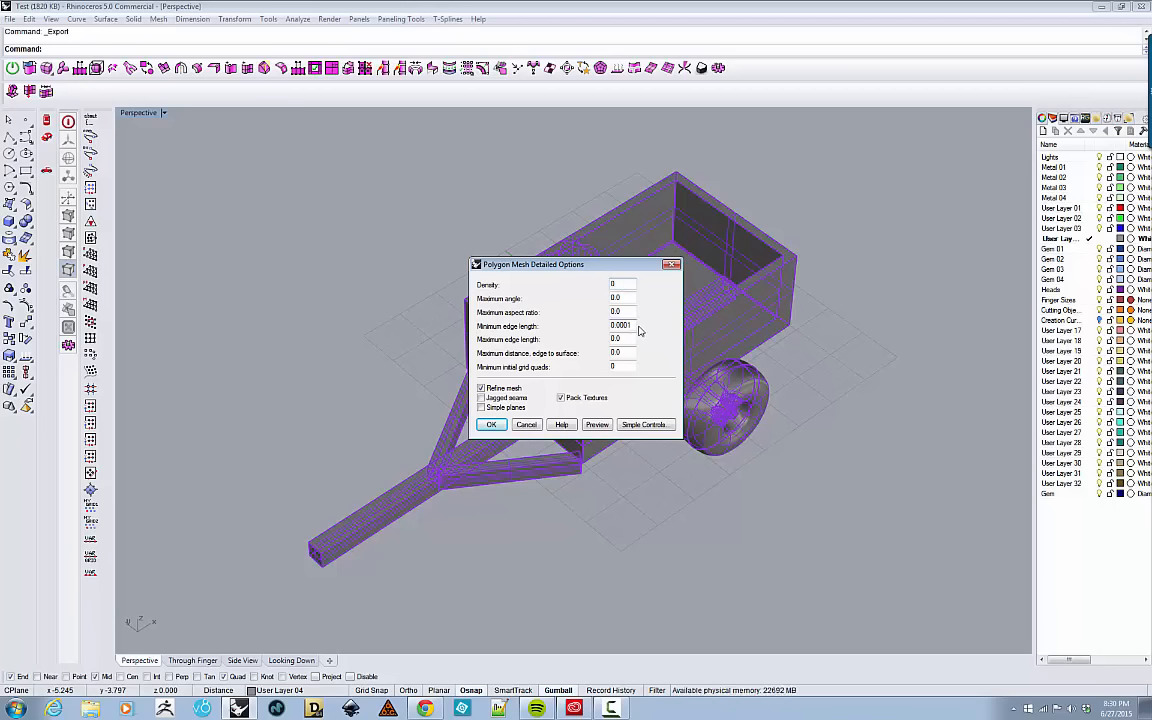
{"action": "left_click_drag", "start_coordinate": [633, 325], "coordinate": [606, 327]}
{"action": "type", "text": "0"}
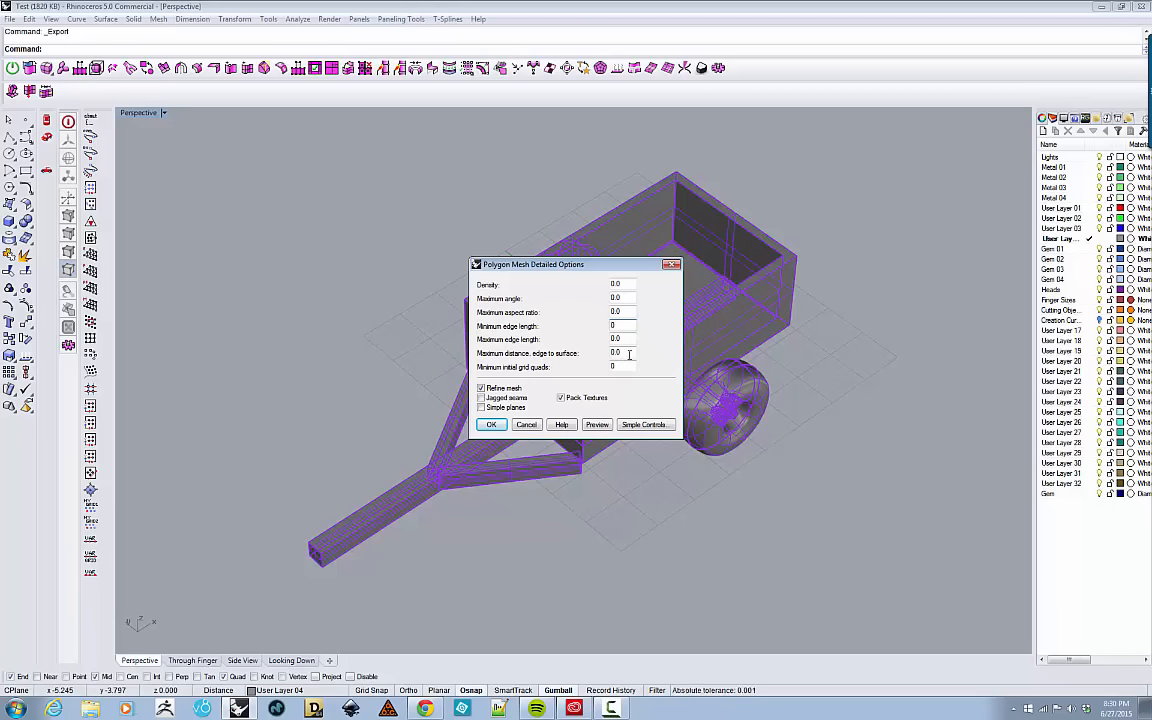
{"action": "left_click_drag", "start_coordinate": [630, 353], "coordinate": [606, 354]}
{"action": "type", "text": "002"}
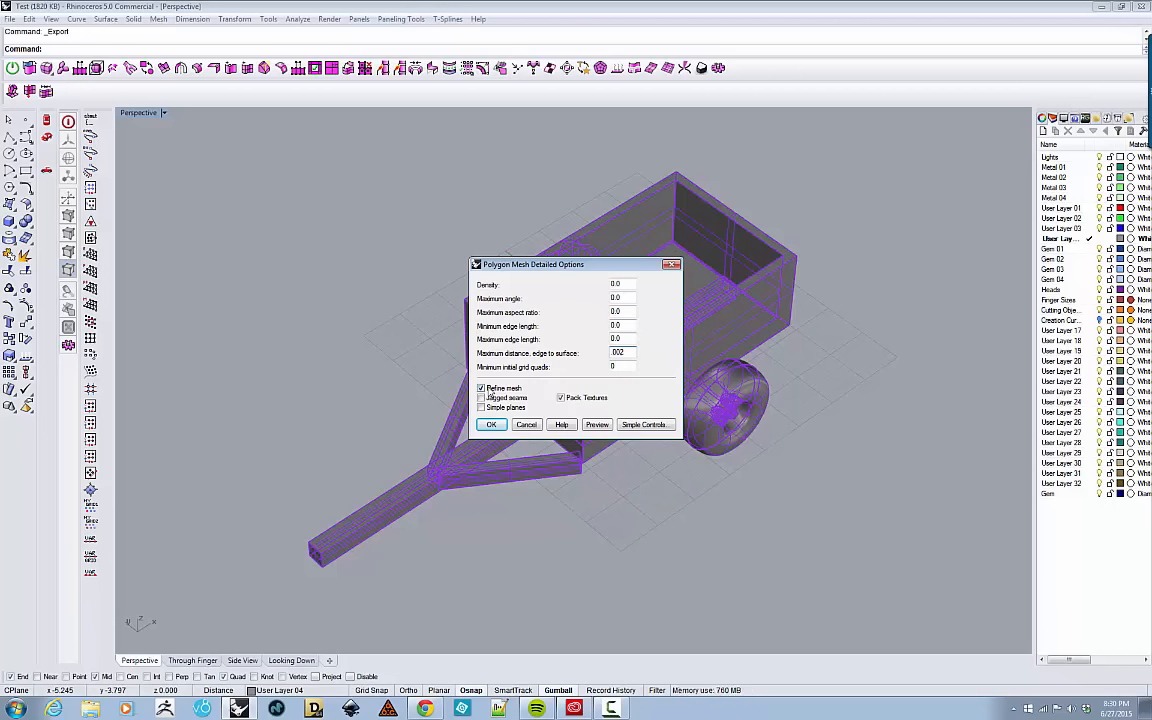
{"action": "left_click", "coordinate": [561, 398]}
{"action": "left_click", "coordinate": [491, 424]}
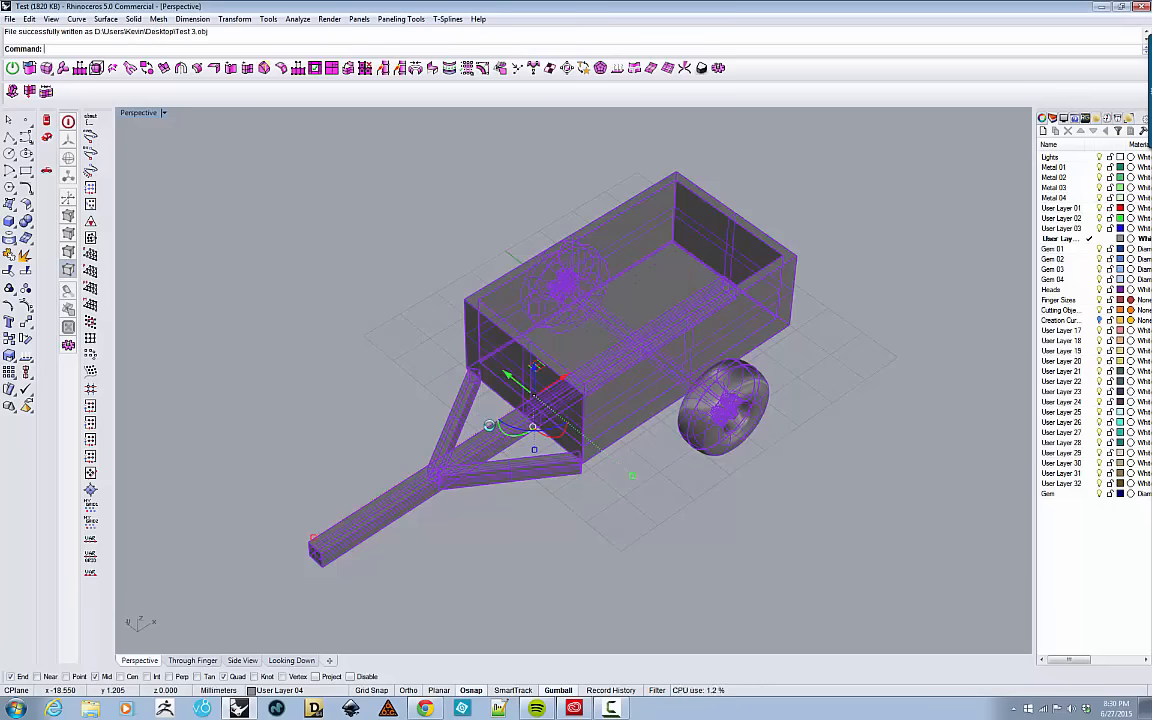
- Switch to ZBrush, hide LightBox and import the Test 3 OBJ file from the desktop
{"action": "left_click", "coordinate": [384, 264]}
{"action": "scroll", "coordinate": [384, 264], "scroll_direction": "down", "scroll_amount": 1}
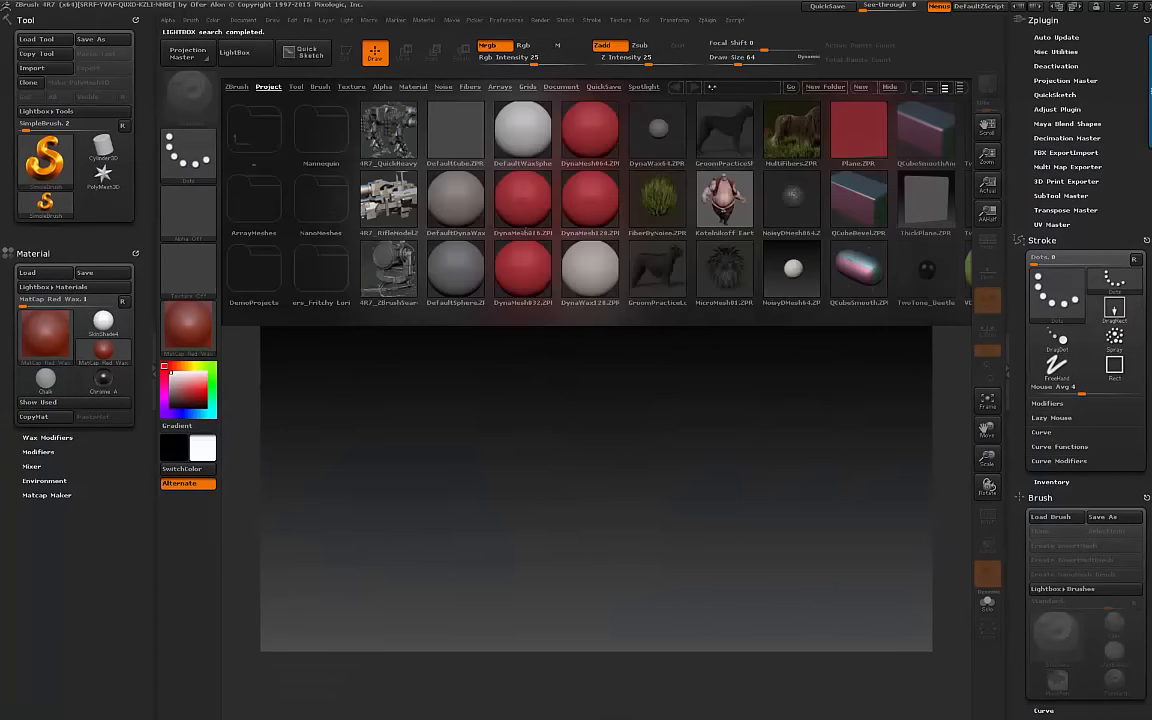
{"action": "left_click", "coordinate": [234, 52]}
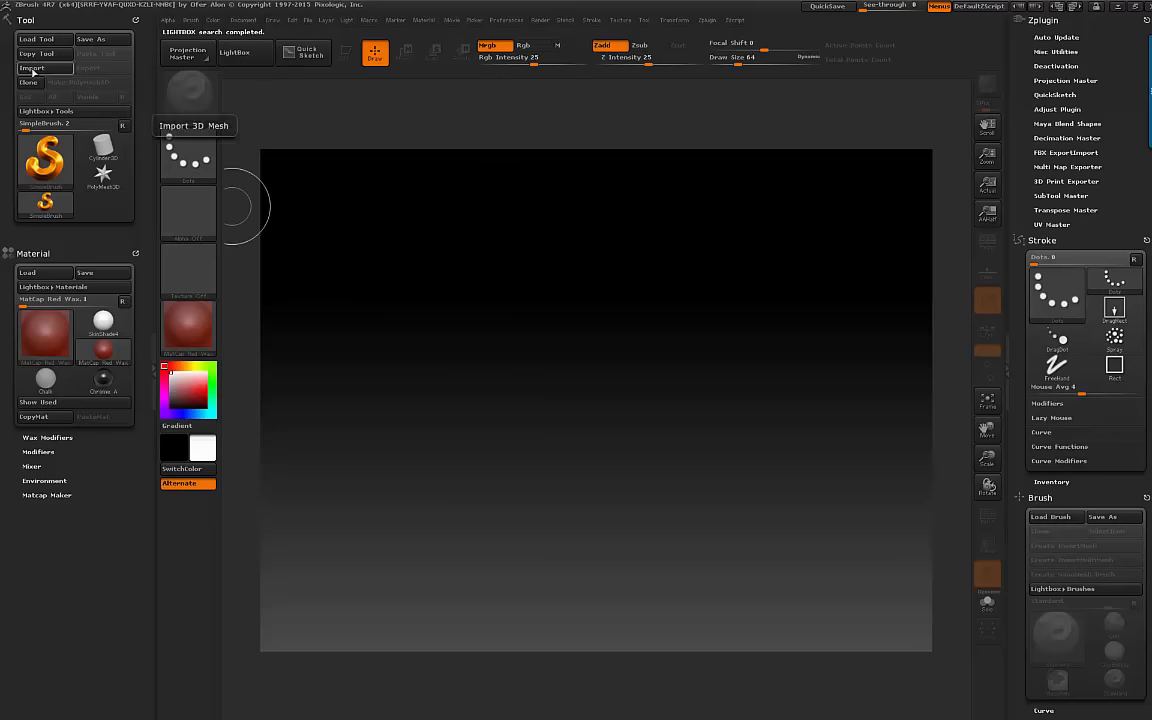
{"action": "left_click", "coordinate": [33, 68]}
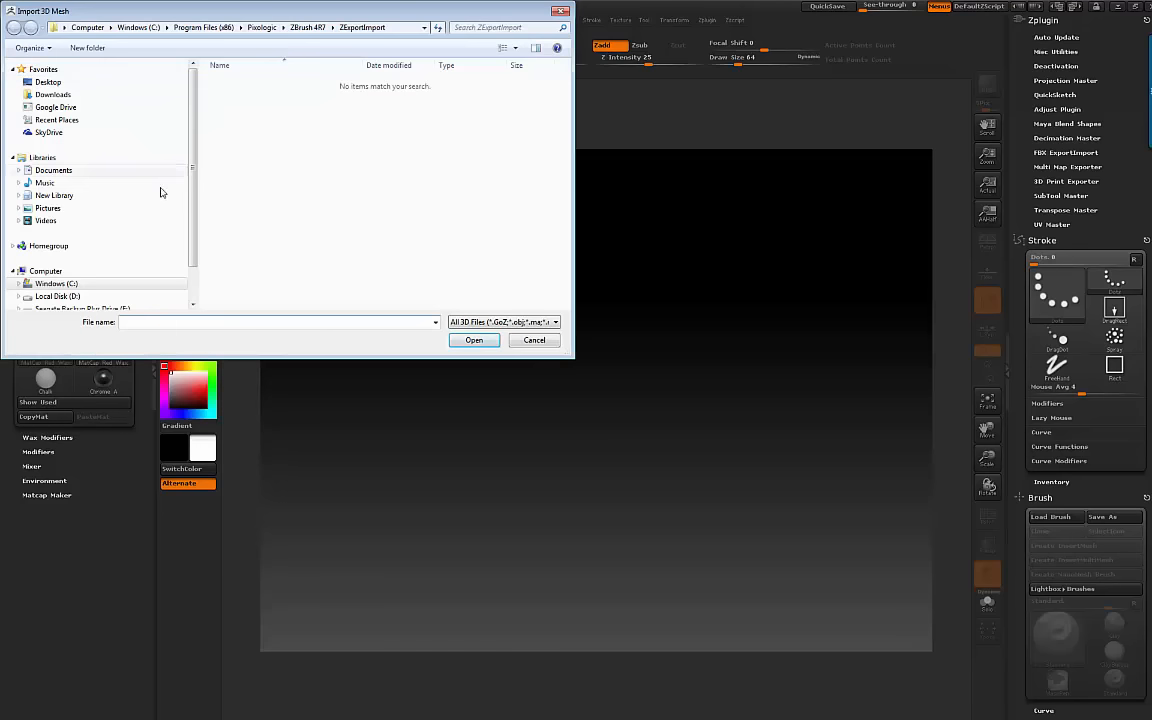
{"action": "scroll", "coordinate": [193, 249], "scroll_direction": "down", "scroll_amount": 1}
{"action": "scroll", "coordinate": [193, 249], "scroll_direction": "up", "scroll_amount": 1}
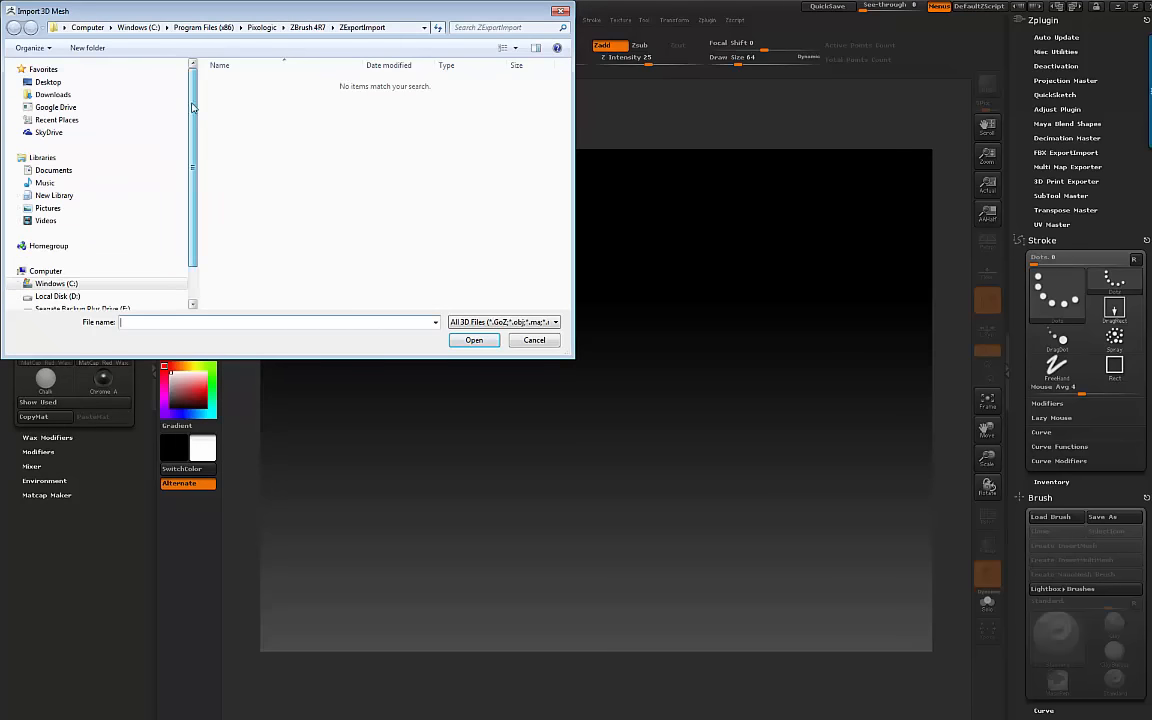
{"action": "left_click", "coordinate": [48, 82]}
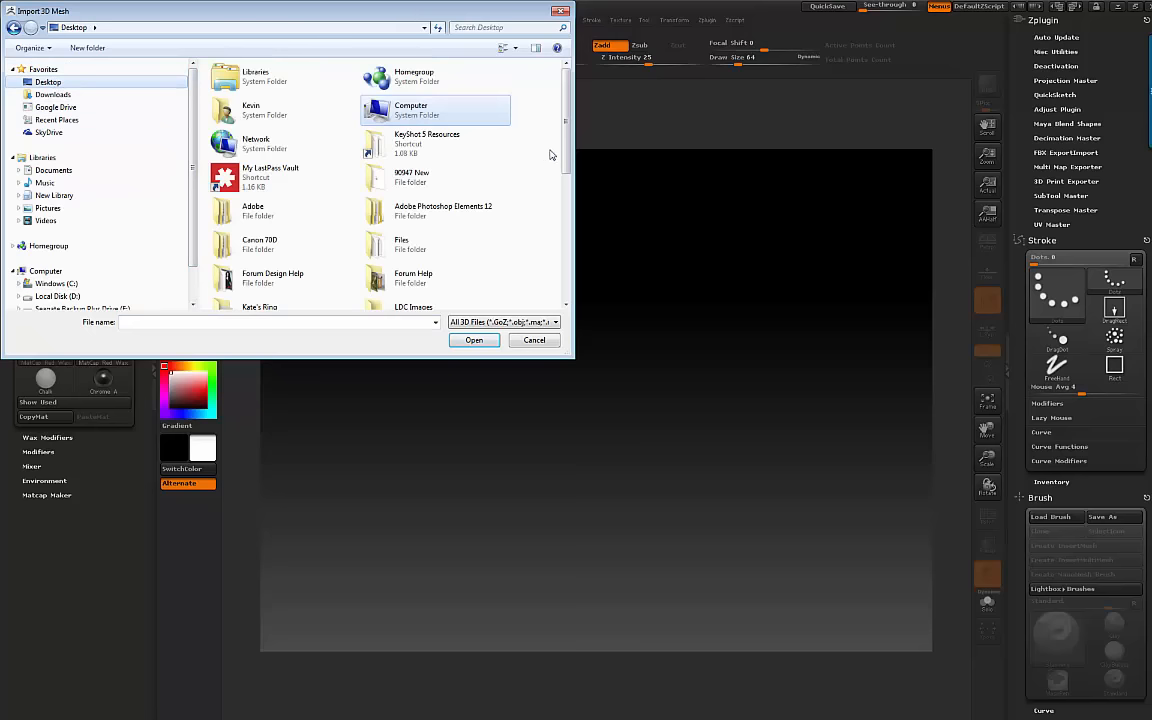
{"action": "scroll", "coordinate": [500, 140], "scroll_direction": "down", "scroll_amount": 3}
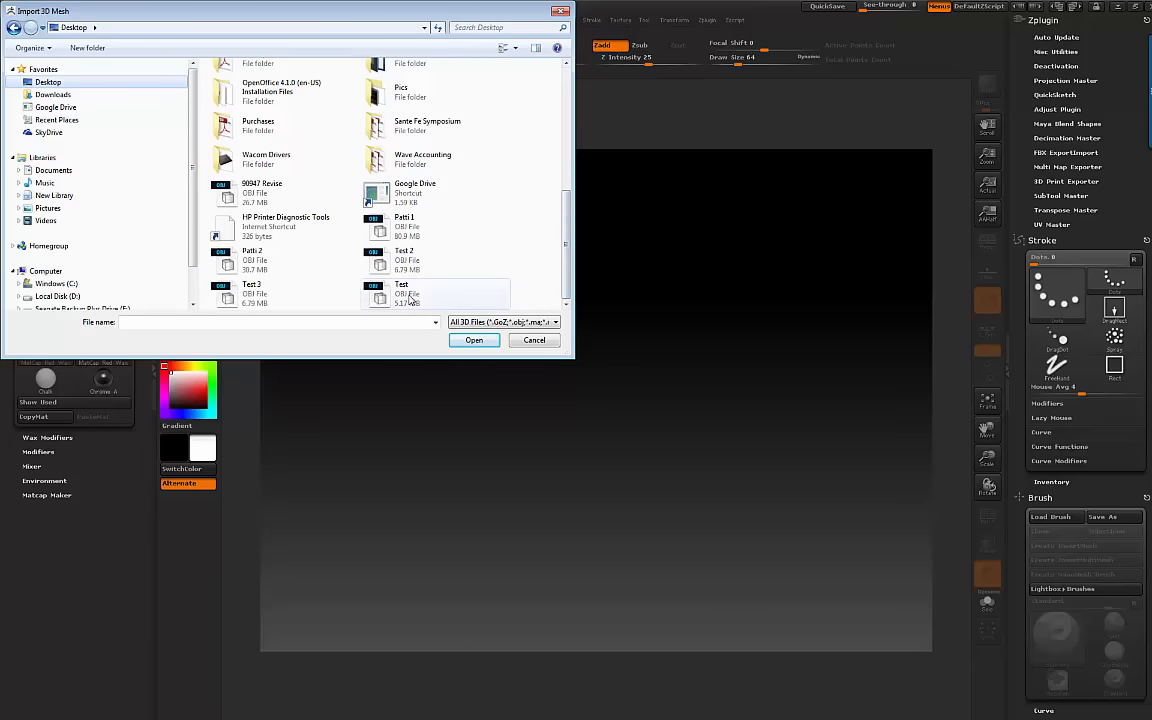
{"action": "left_click", "coordinate": [252, 292]}
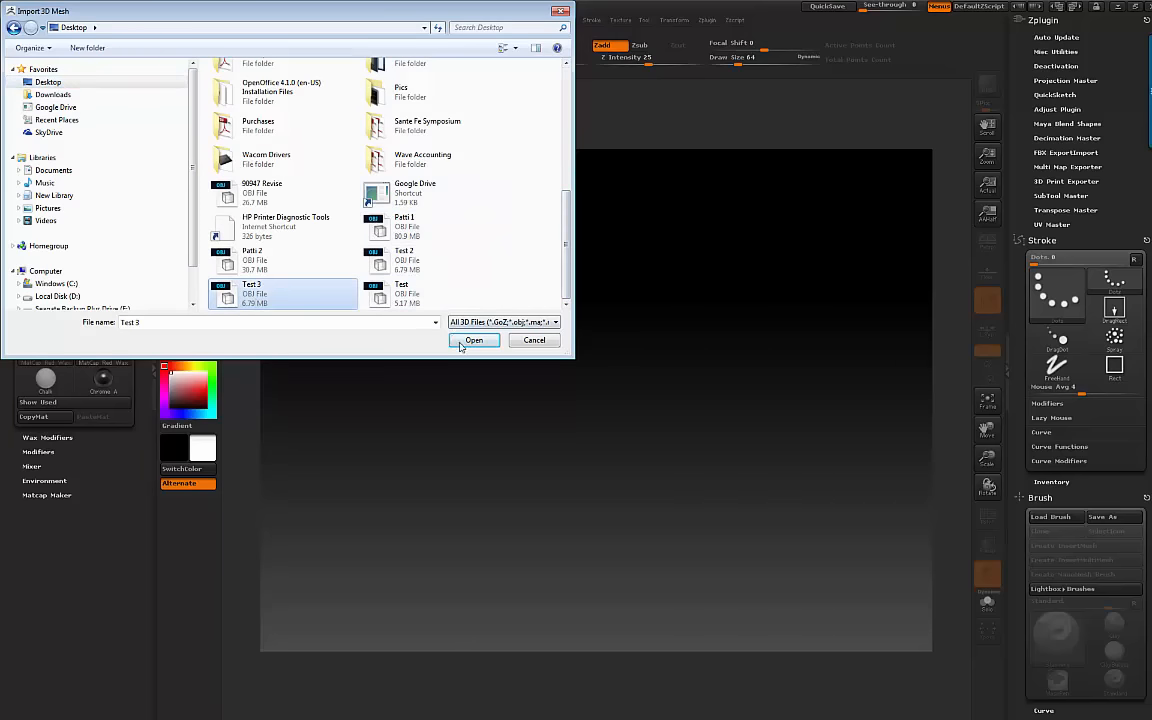
{"action": "left_click", "coordinate": [468, 339]}
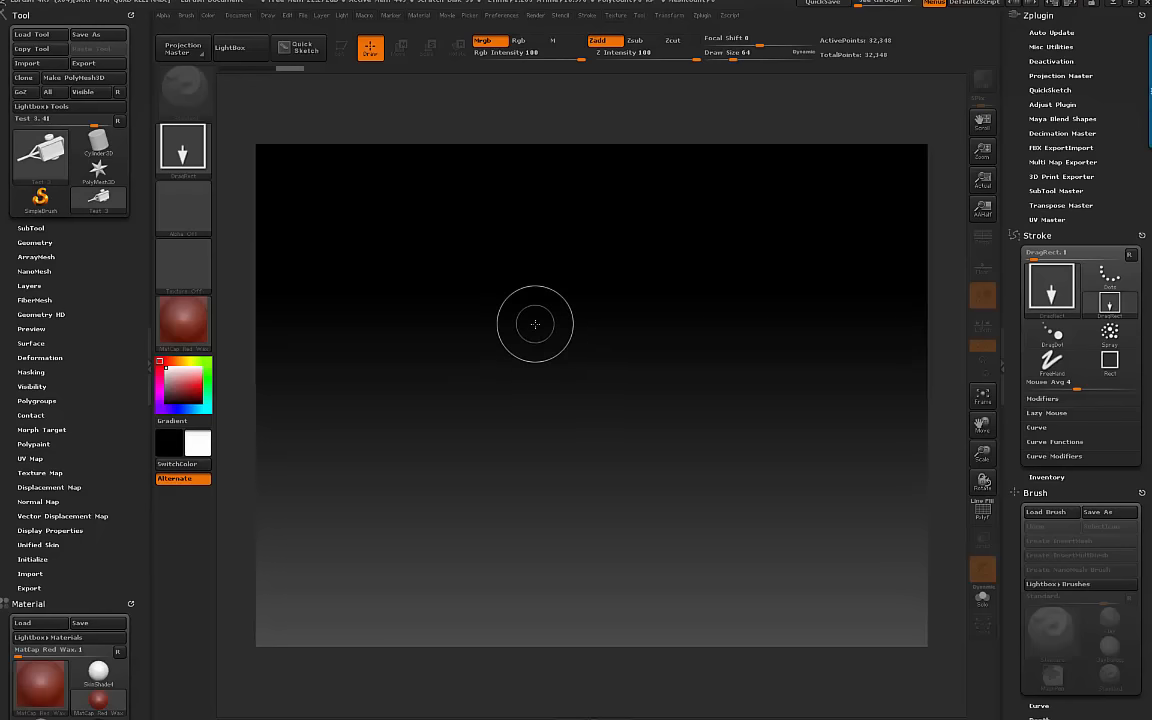
- Draw the imported trailer on the canvas in Edit mode and open its geometry settings
{"action": "left_click_drag", "start_coordinate": [540, 353], "coordinate": [300, 135]}
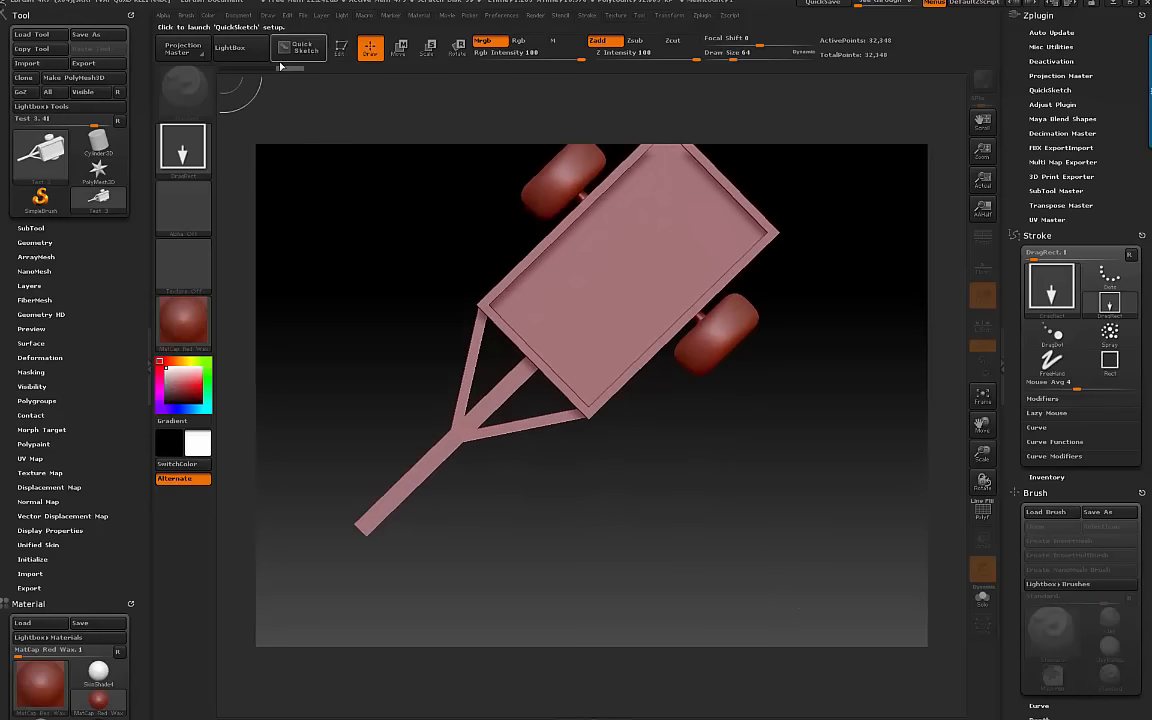
{"action": "left_click", "coordinate": [341, 47]}
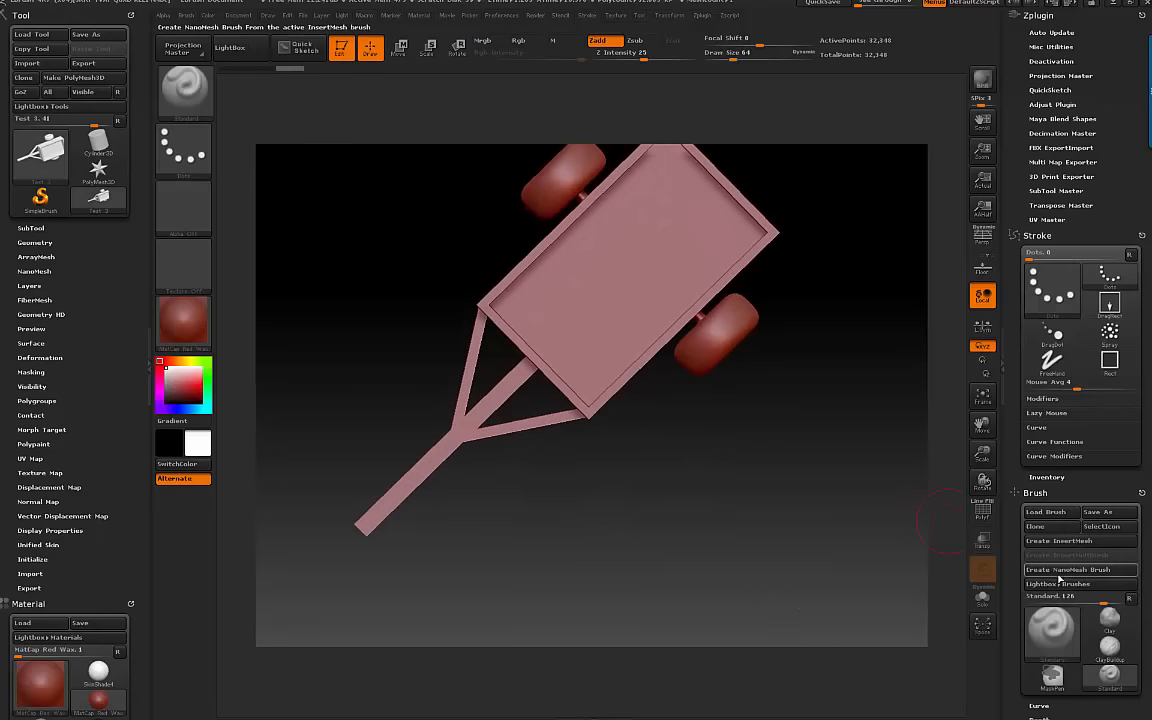
{"action": "left_click_drag", "start_coordinate": [866, 553], "coordinate": [403, 347]}
{"action": "left_click", "coordinate": [45, 244]}
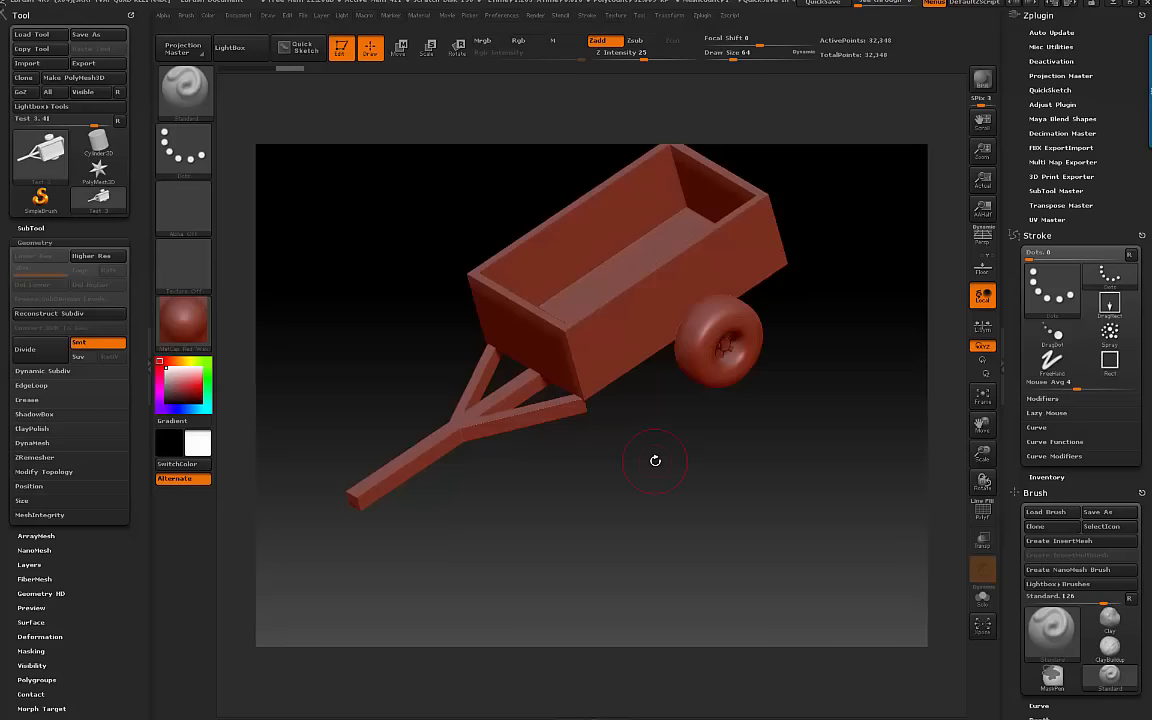
- Display the polyframe to examine the mesh structure on the trailer's drawbar, box and wheel, and hide it again
{"action": "left_click", "coordinate": [982, 514]}
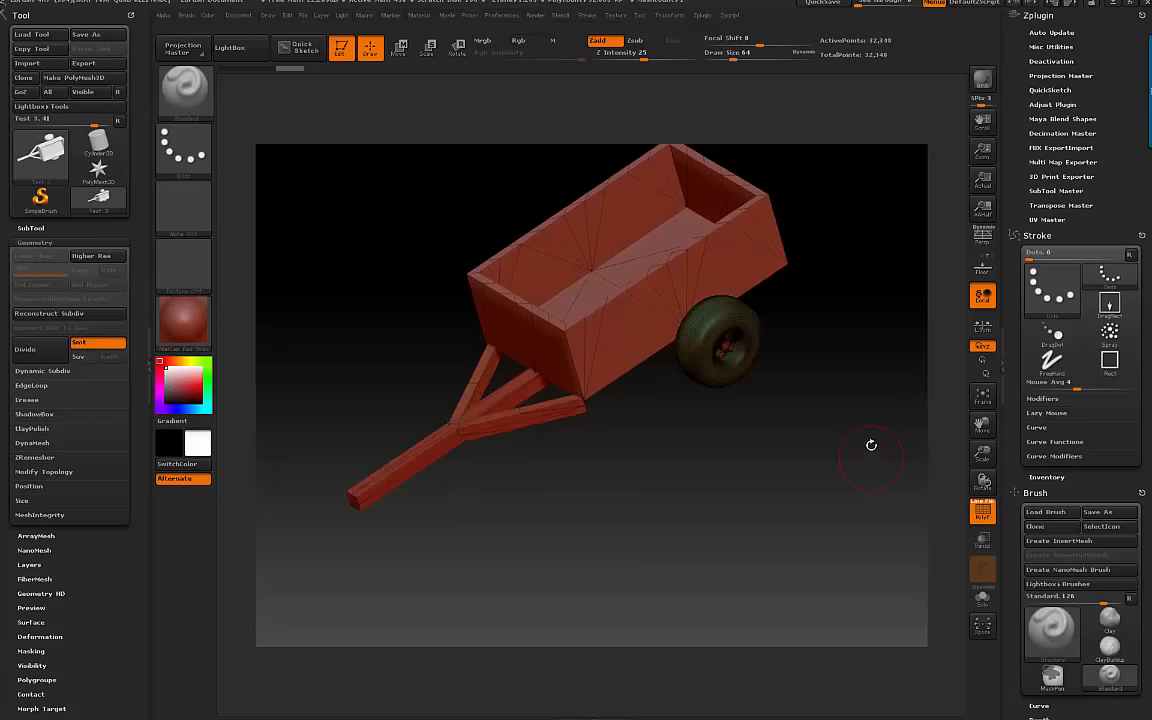
{"action": "left_click_drag", "start_coordinate": [982, 452], "coordinate": [1043, 454]}
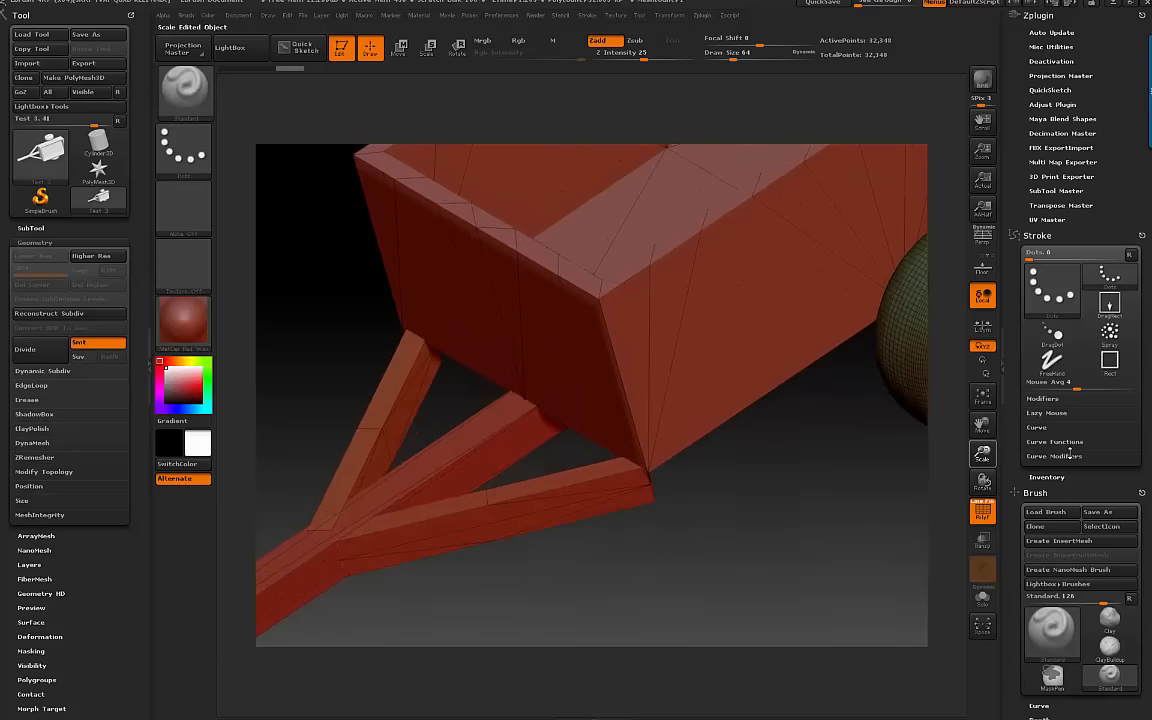
{"action": "left_click_drag", "start_coordinate": [984, 425], "coordinate": [779, 465]}
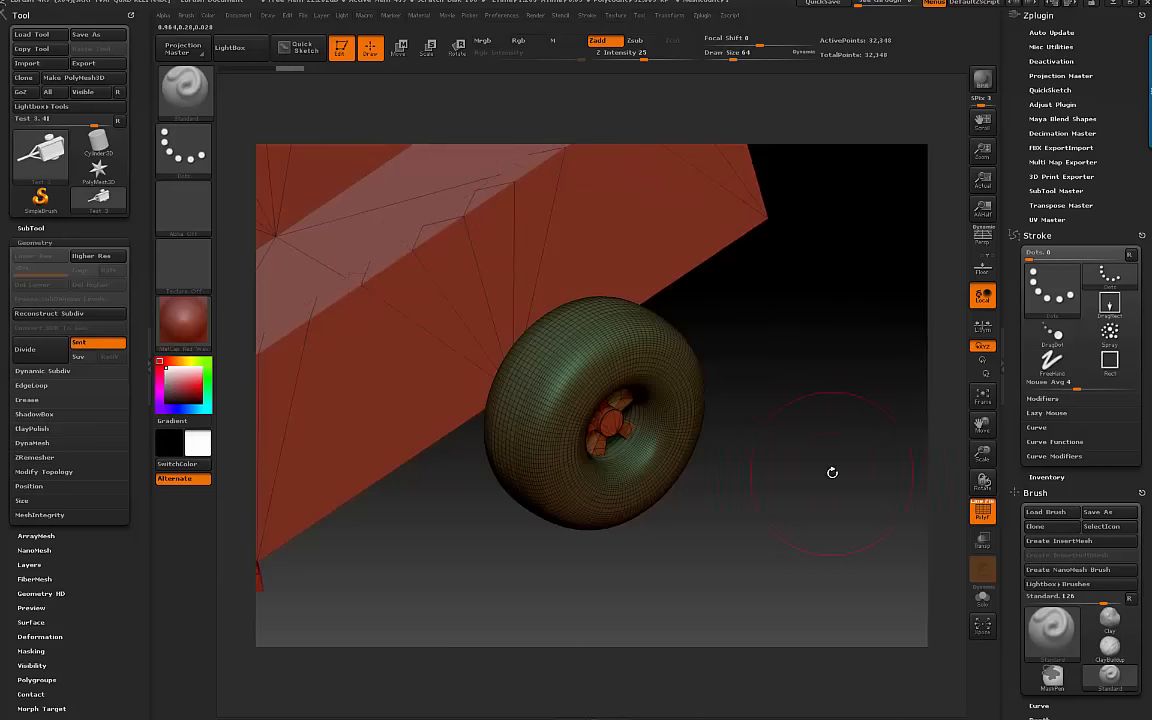
{"action": "left_click_drag", "start_coordinate": [832, 472], "coordinate": [741, 420]}
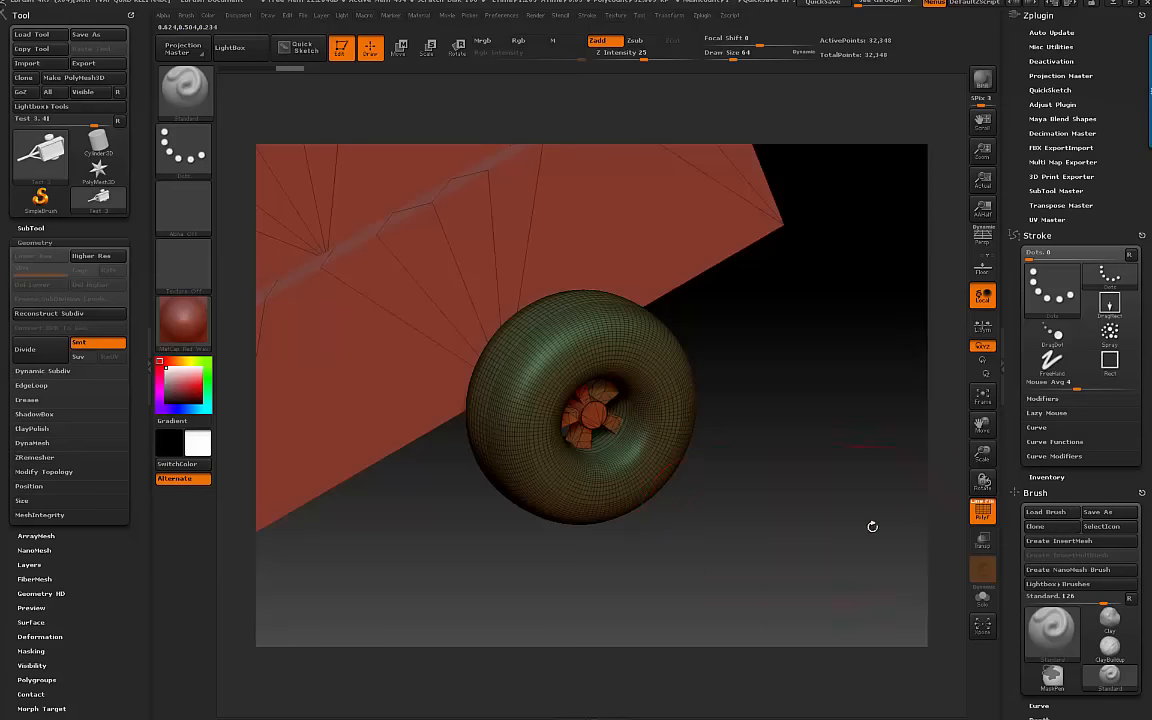
{"action": "left_click", "coordinate": [983, 511]}
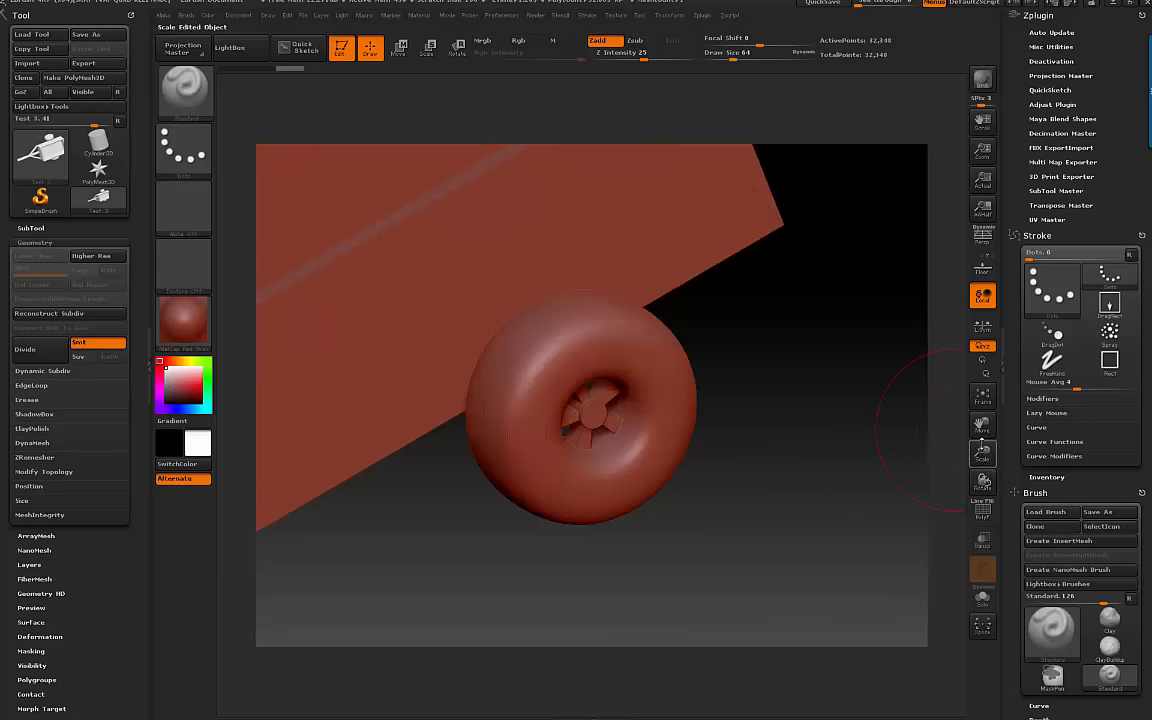
{"action": "left_click_drag", "start_coordinate": [988, 454], "coordinate": [954, 471]}
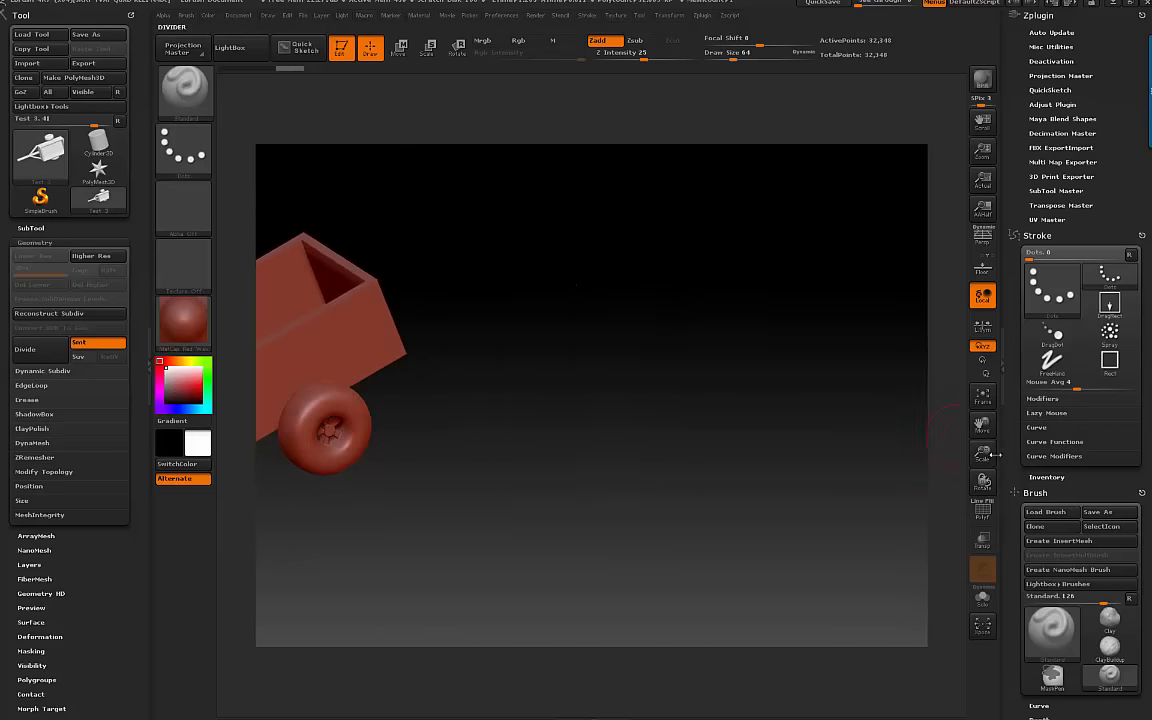
{"action": "left_click_drag", "start_coordinate": [982, 423], "coordinate": [1137, 387]}
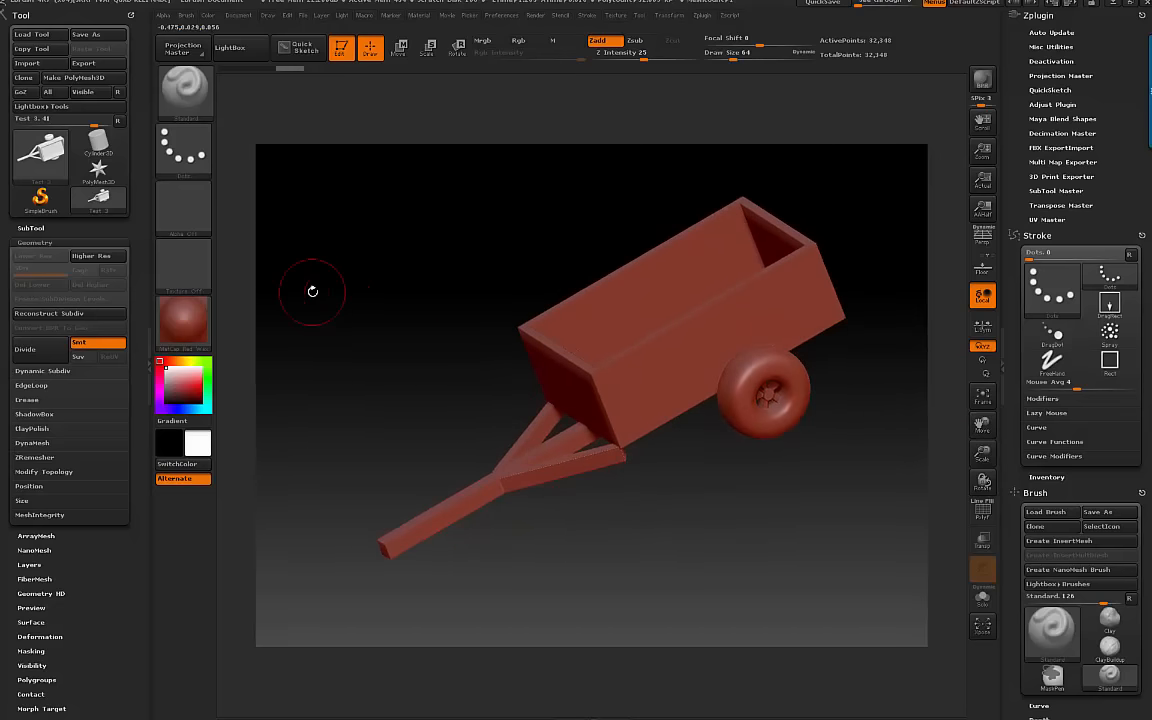
- Divide the trailer mesh once with smoothing on, and close ZBrush to discard the session
{"action": "left_click", "coordinate": [40, 350]}
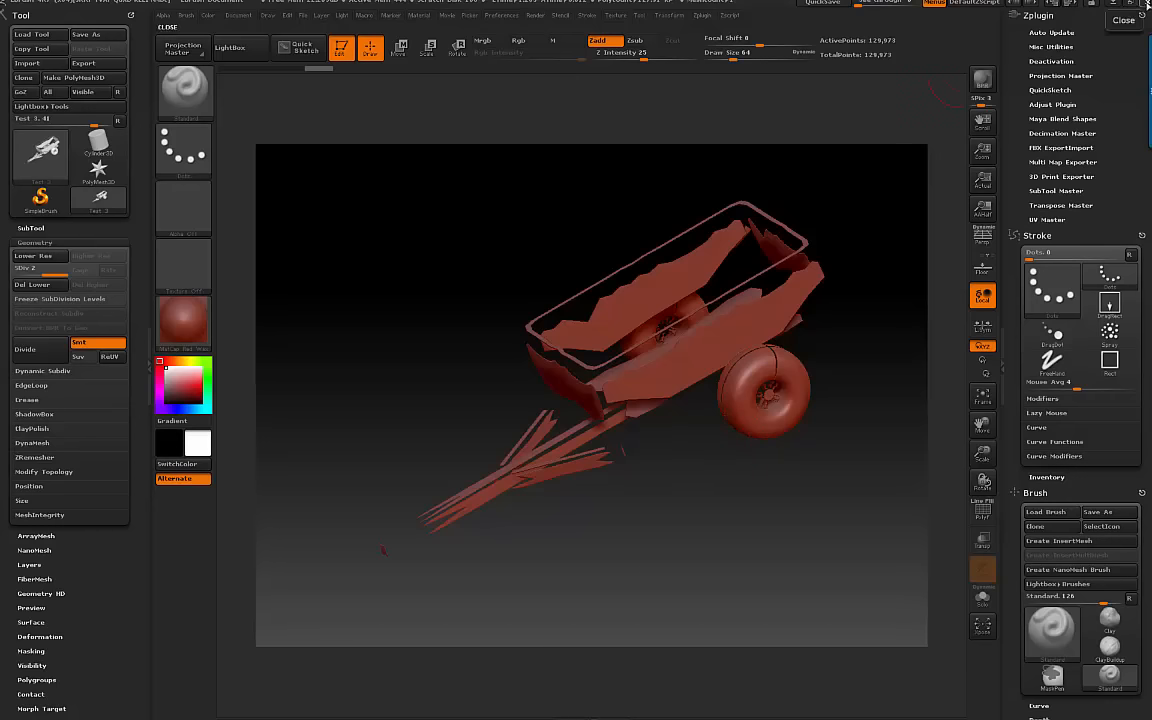
{"action": "left_click", "coordinate": [1147, 6]}
{"action": "left_click", "coordinate": [609, 395]}
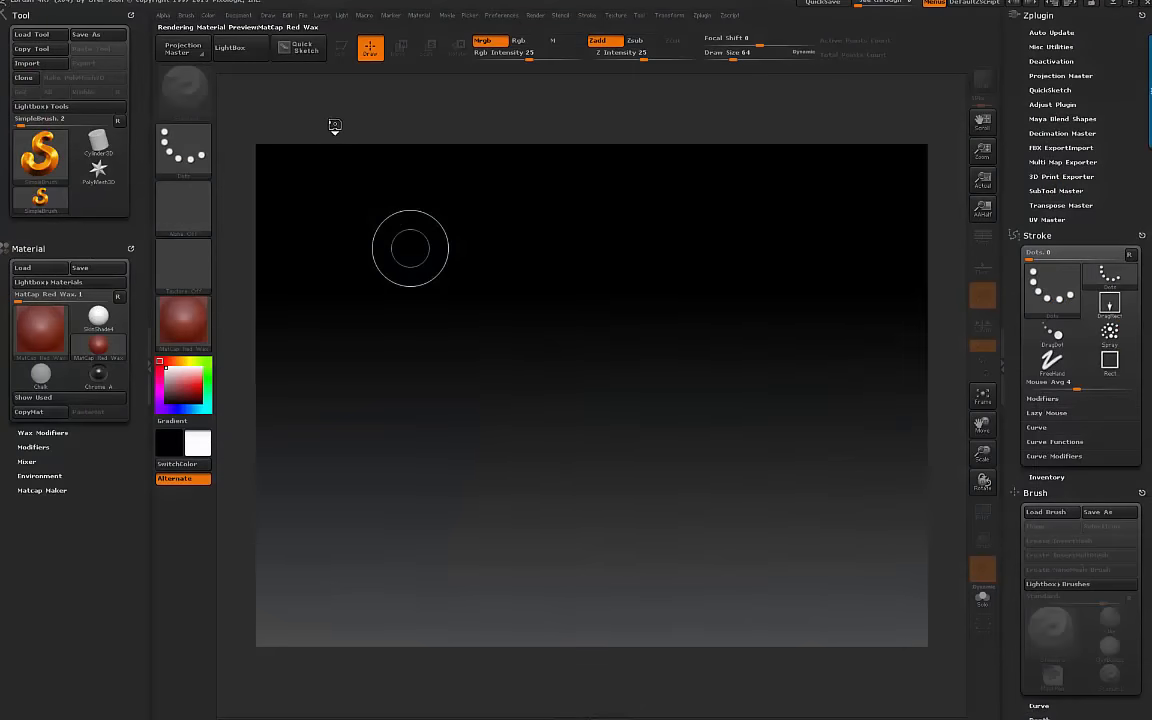
- Hide LightBox and import the Test 3 OBJ file from the desktop
{"action": "key", "text": "comma"}
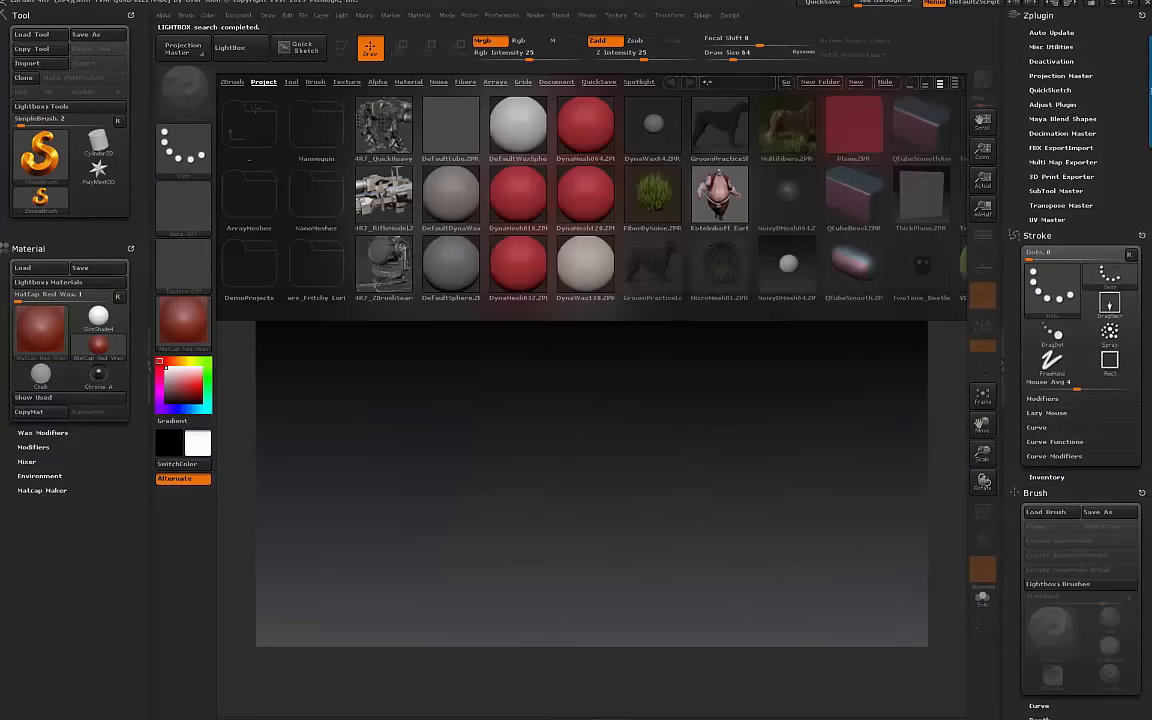
{"action": "left_click", "coordinate": [229, 47]}
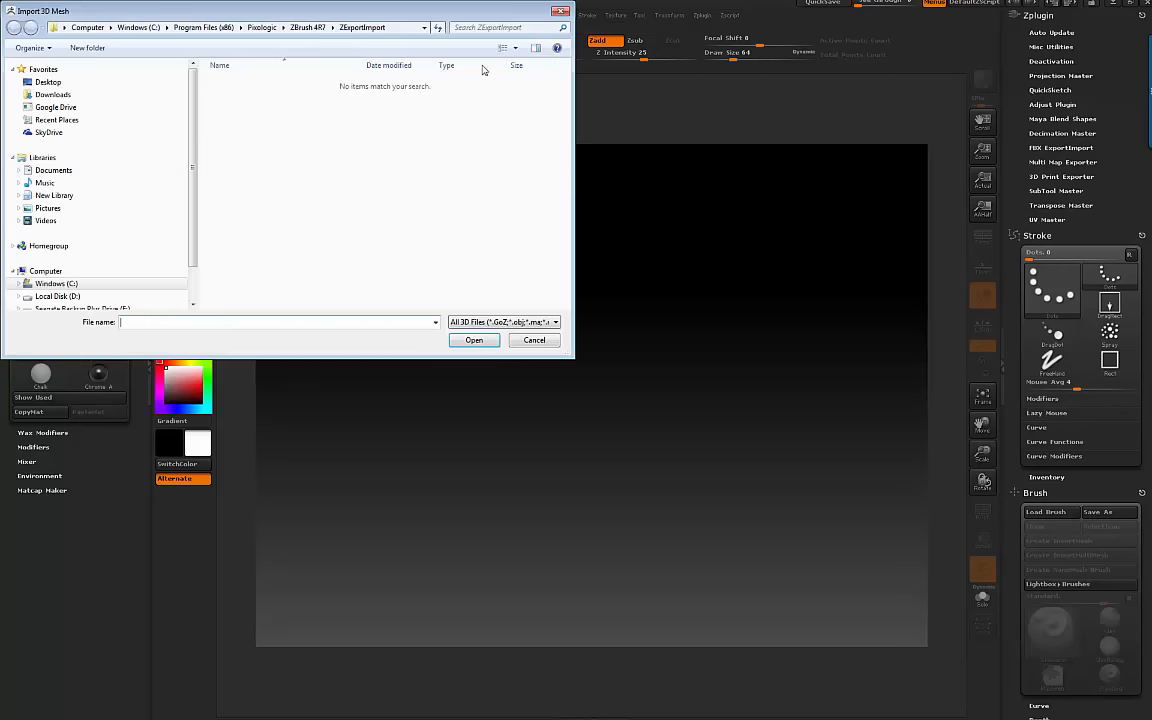
{"action": "left_click", "coordinate": [78, 81]}
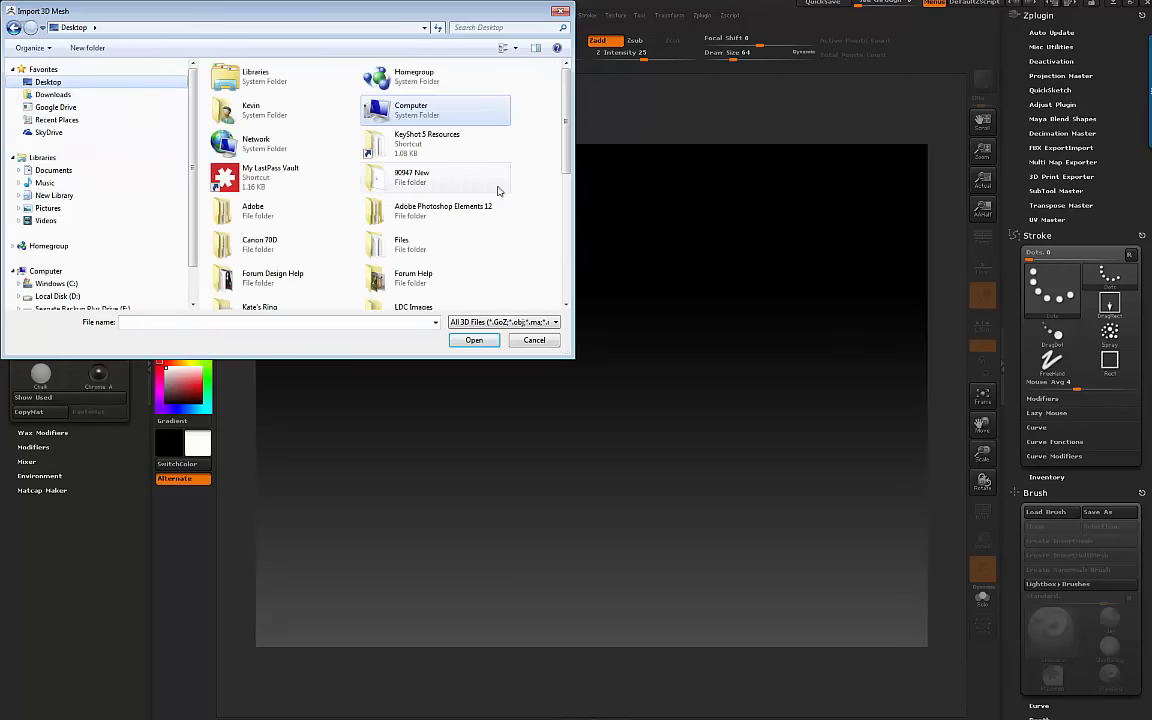
{"action": "left_click_drag", "start_coordinate": [566, 174], "coordinate": [566, 299]}
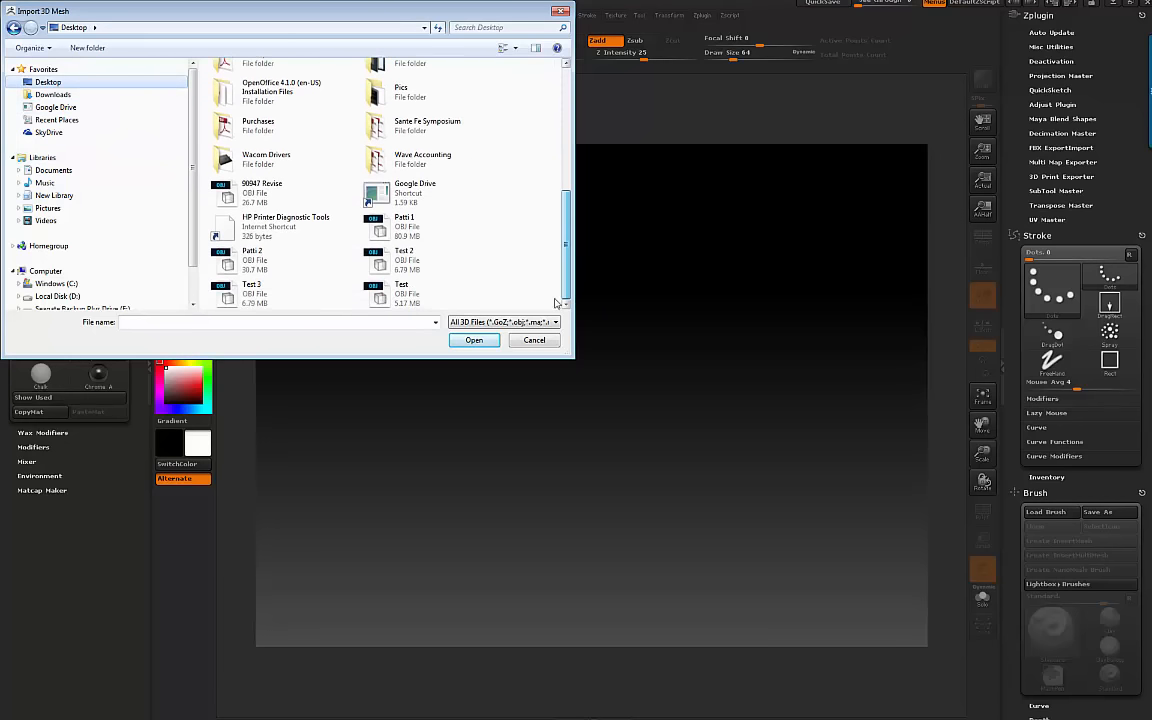
{"action": "left_click", "coordinate": [270, 297]}
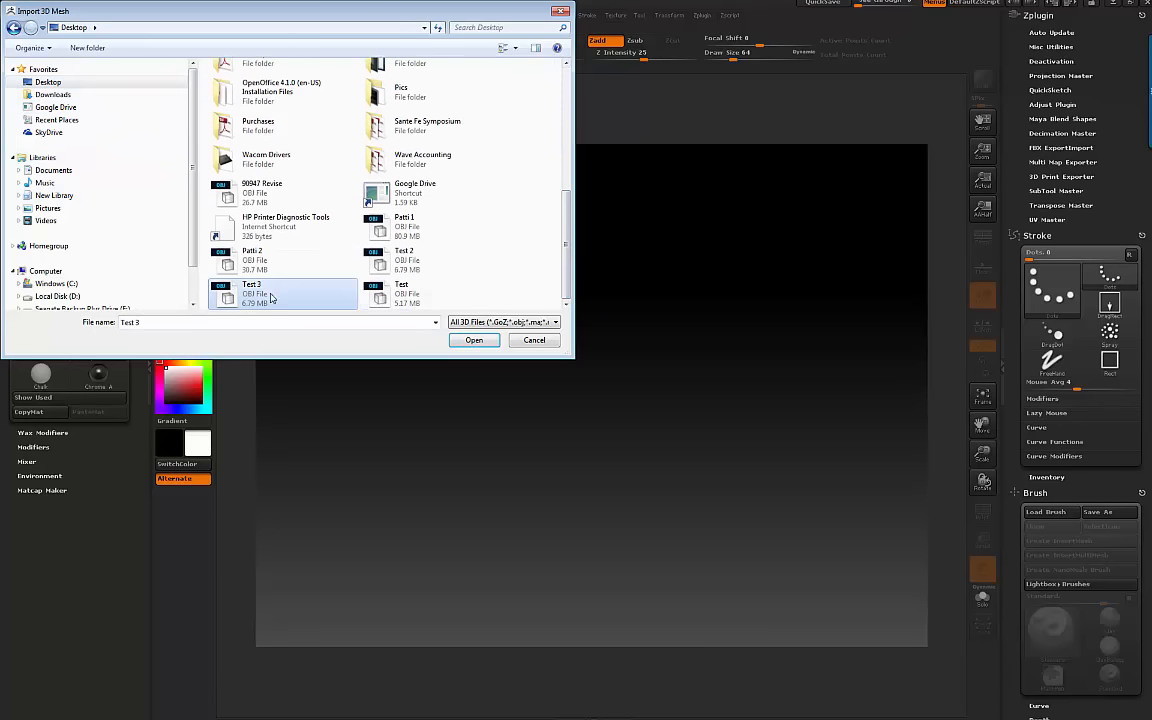
{"action": "left_click", "coordinate": [490, 340]}
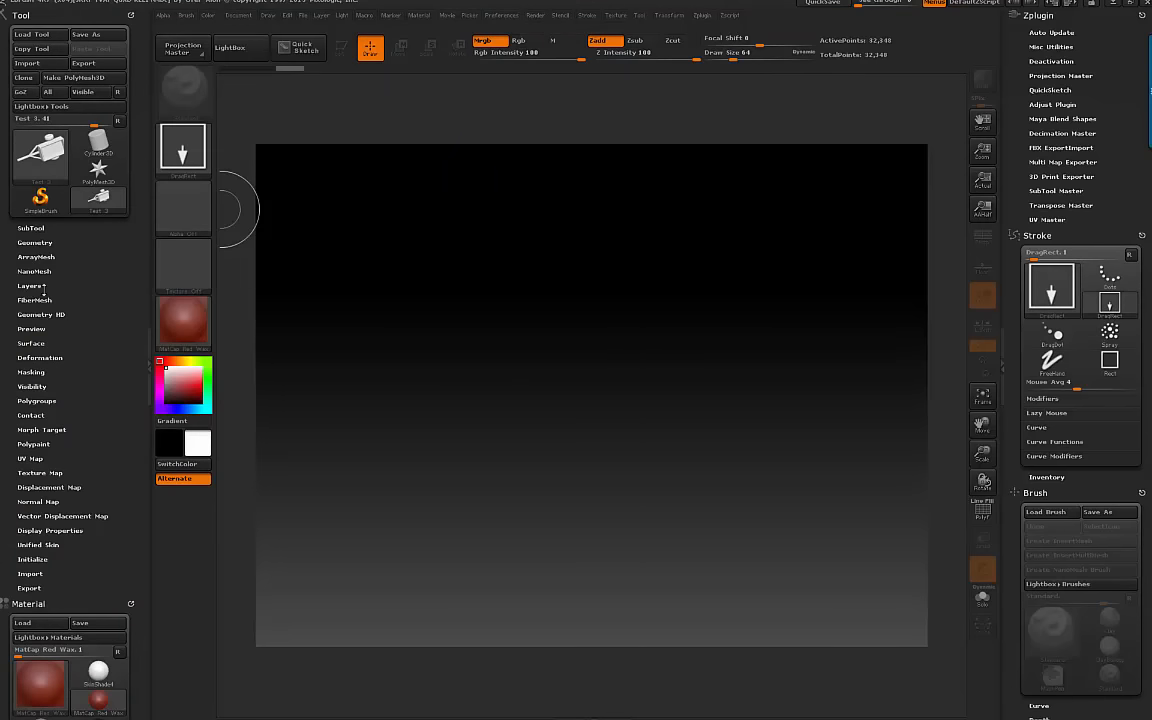
- Set the import Weld value to 0.01 and import the Test 3 OBJ file again into the current tool
{"action": "left_click", "coordinate": [30, 574]}
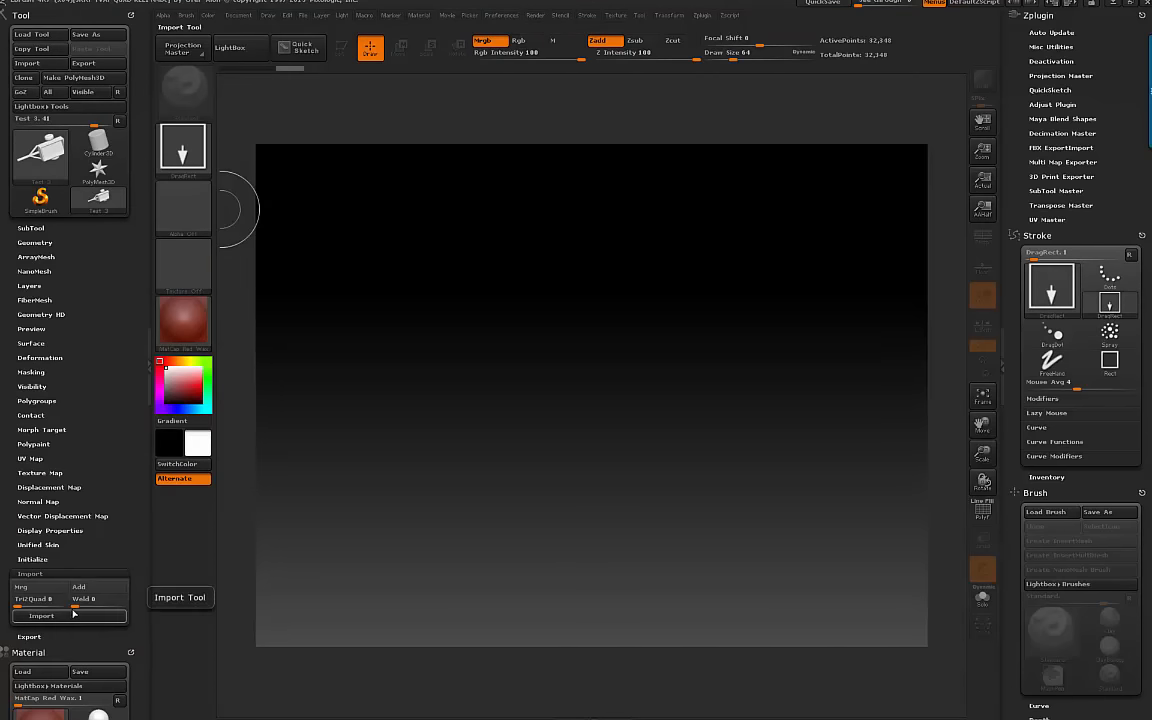
{"action": "left_click_drag", "start_coordinate": [75, 608], "coordinate": [124, 606]}
{"action": "left_click", "coordinate": [58, 620]}
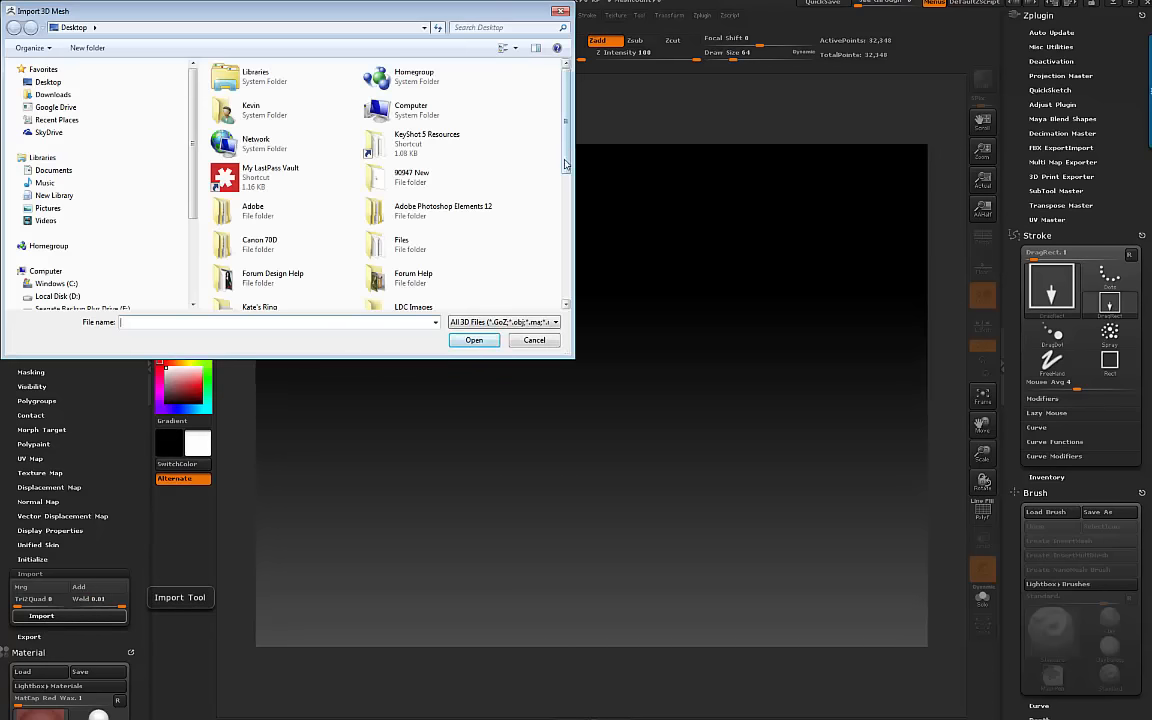
{"action": "scroll", "coordinate": [297, 290], "scroll_direction": "down", "scroll_amount": 5}
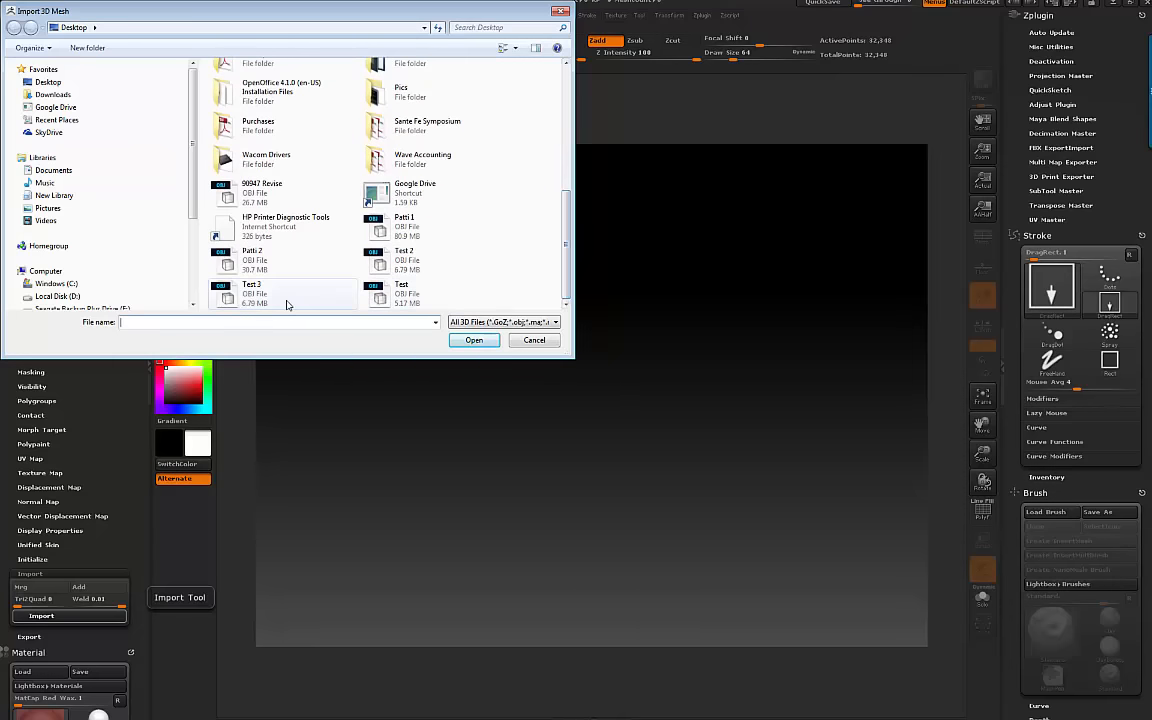
{"action": "left_click", "coordinate": [292, 298]}
{"action": "left_click", "coordinate": [468, 341]}
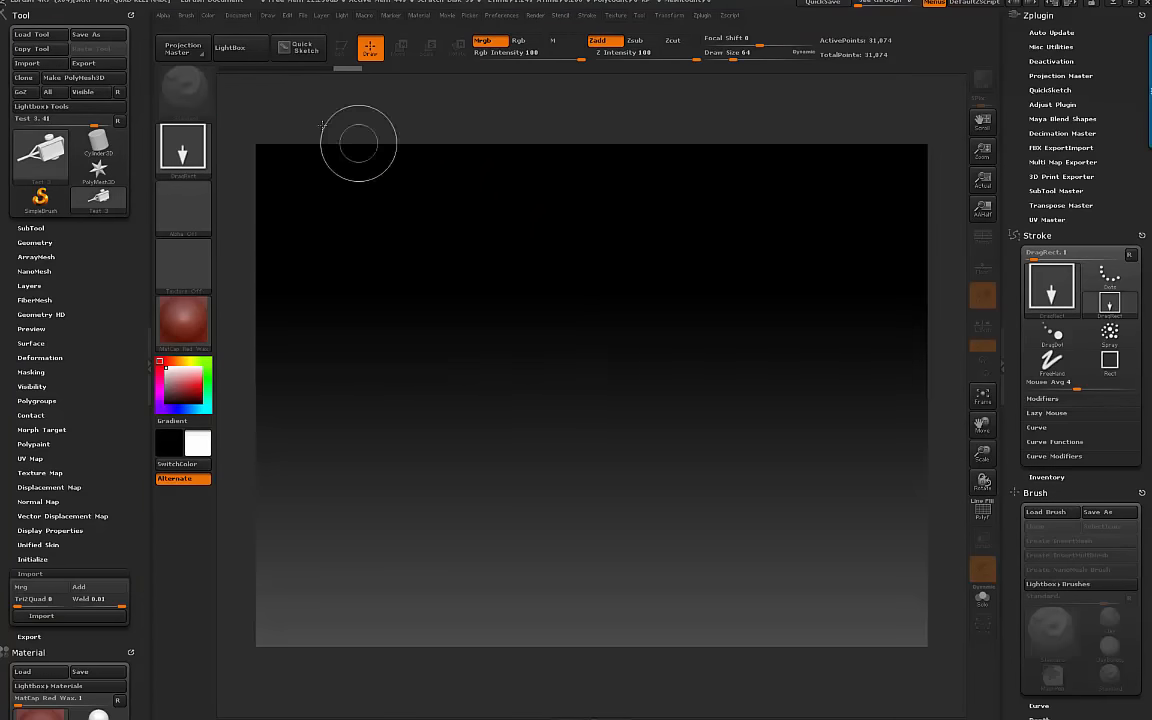
- Draw the welded trailer on the canvas in Edit mode and open its geometry settings
{"action": "mouse_move", "coordinate": [567, 405]}
{"action": "left_mouse_down"}
{"action": "mouse_move", "coordinate": [760, 375]}
{"action": "mouse_move", "coordinate": [815, 414]}
{"action": "mouse_move", "coordinate": [797, 440]}
{"action": "left_mouse_up"}
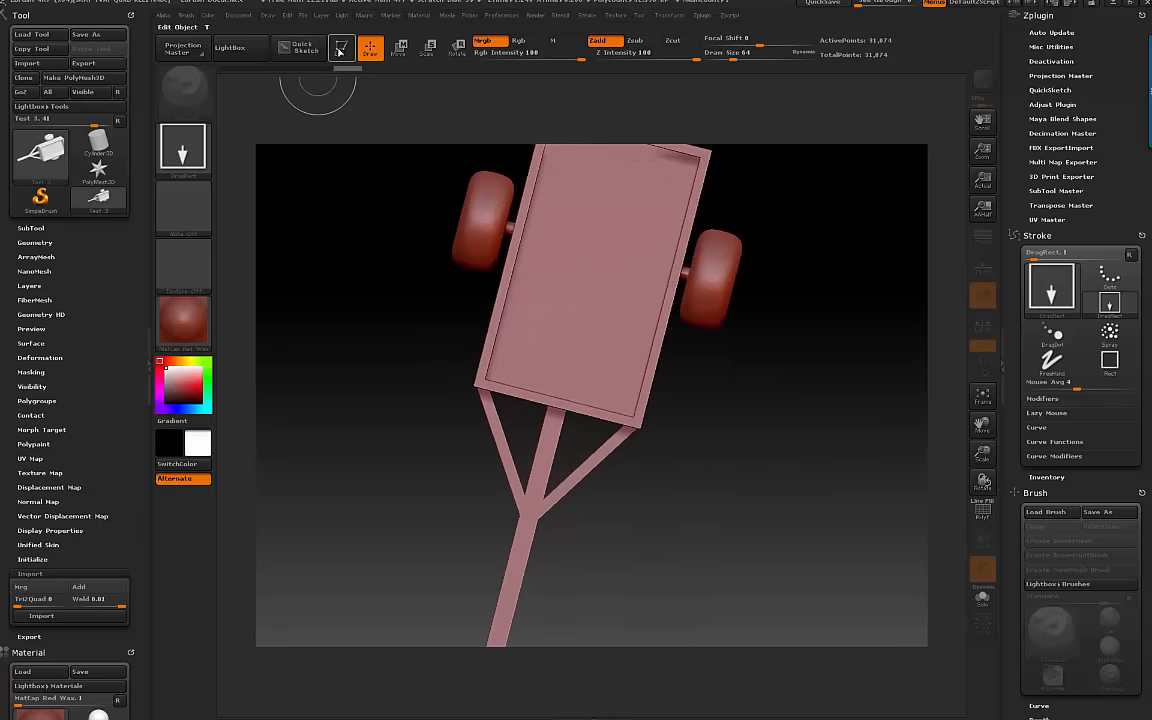
{"action": "left_click", "coordinate": [341, 47]}
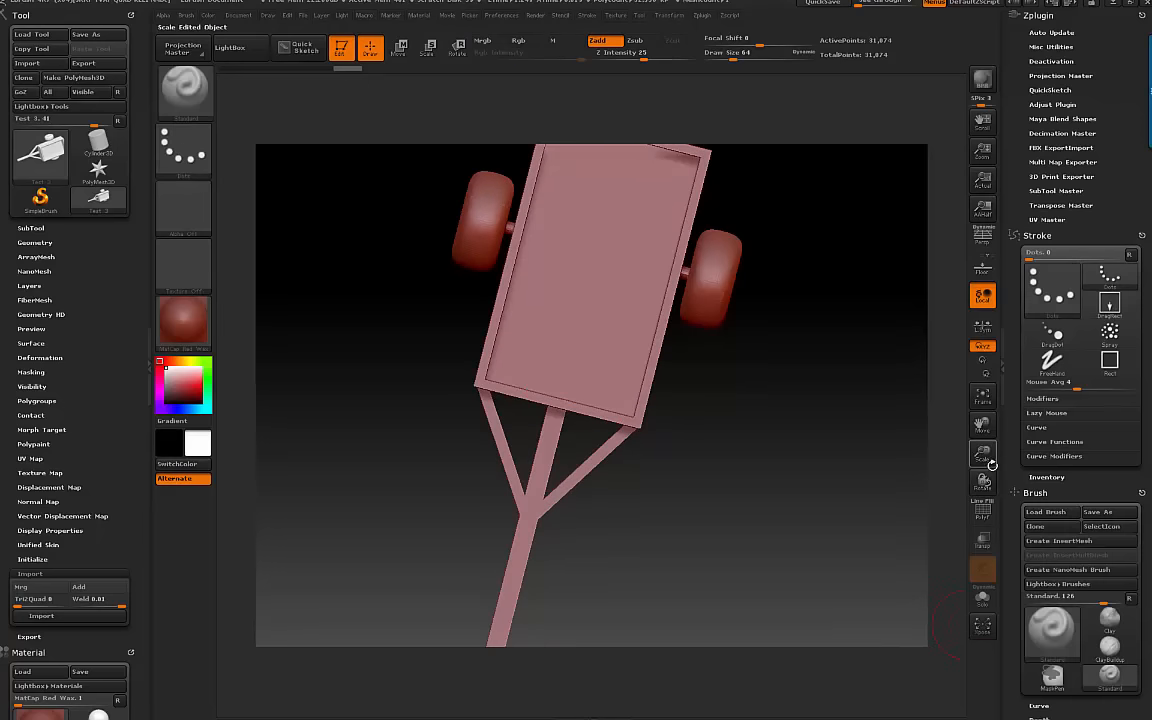
{"action": "left_click_drag", "start_coordinate": [983, 482], "coordinate": [982, 446]}
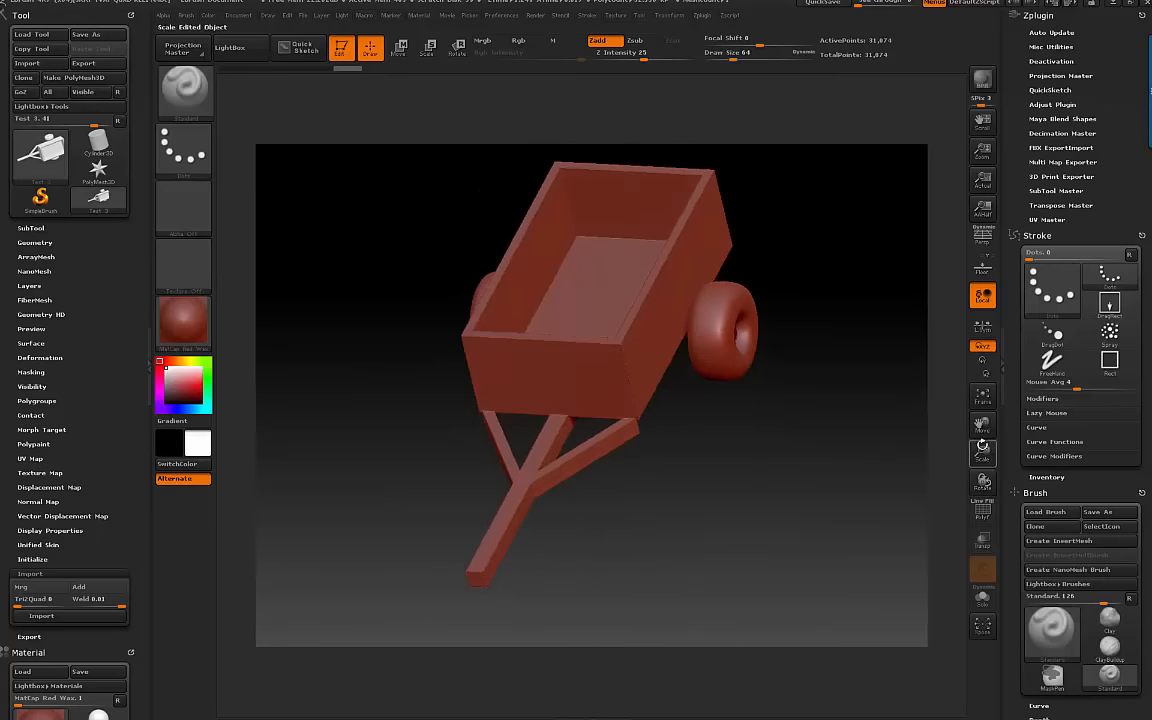
{"action": "left_click", "coordinate": [37, 228]}
{"action": "left_click", "coordinate": [37, 228]}
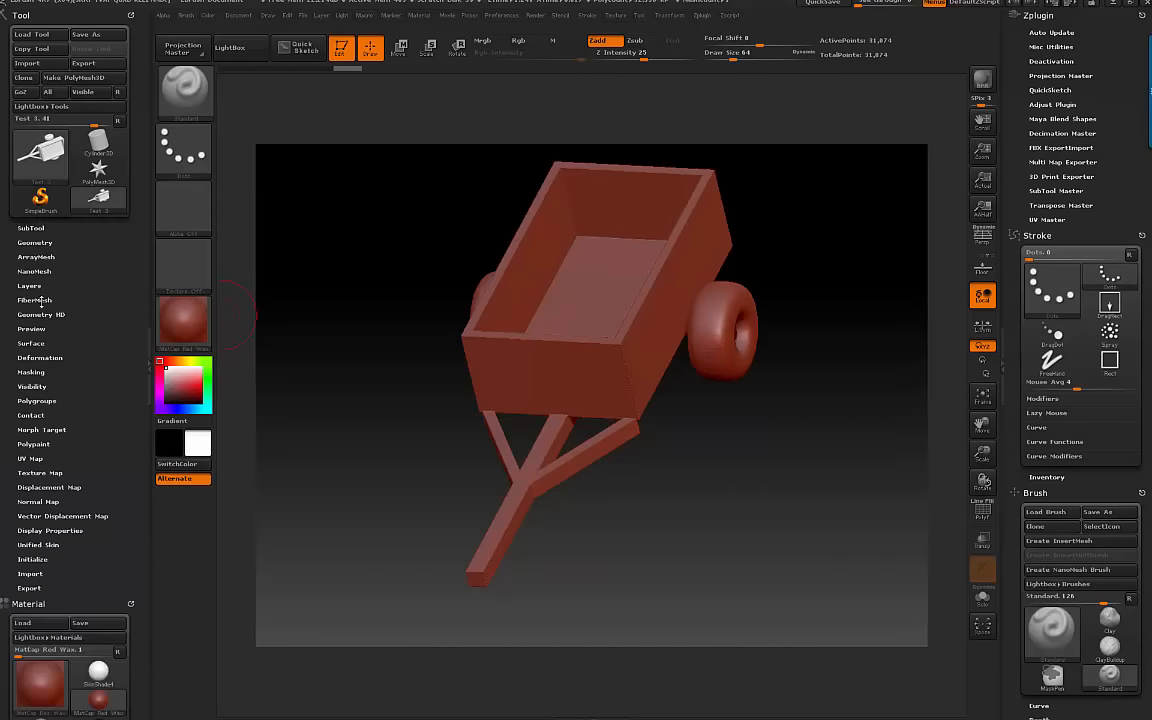
{"action": "left_click", "coordinate": [35, 242]}
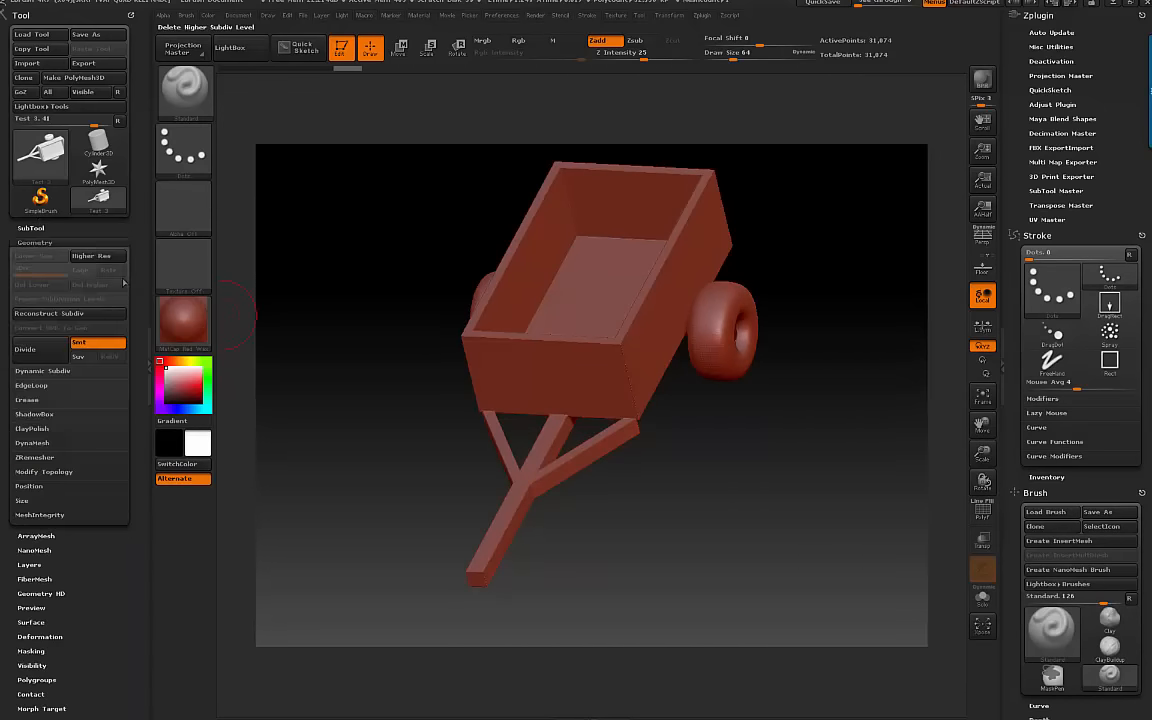
- Try dividing the trailer mesh once with smoothing on, and undo the division
{"action": "left_click", "coordinate": [25, 350]}
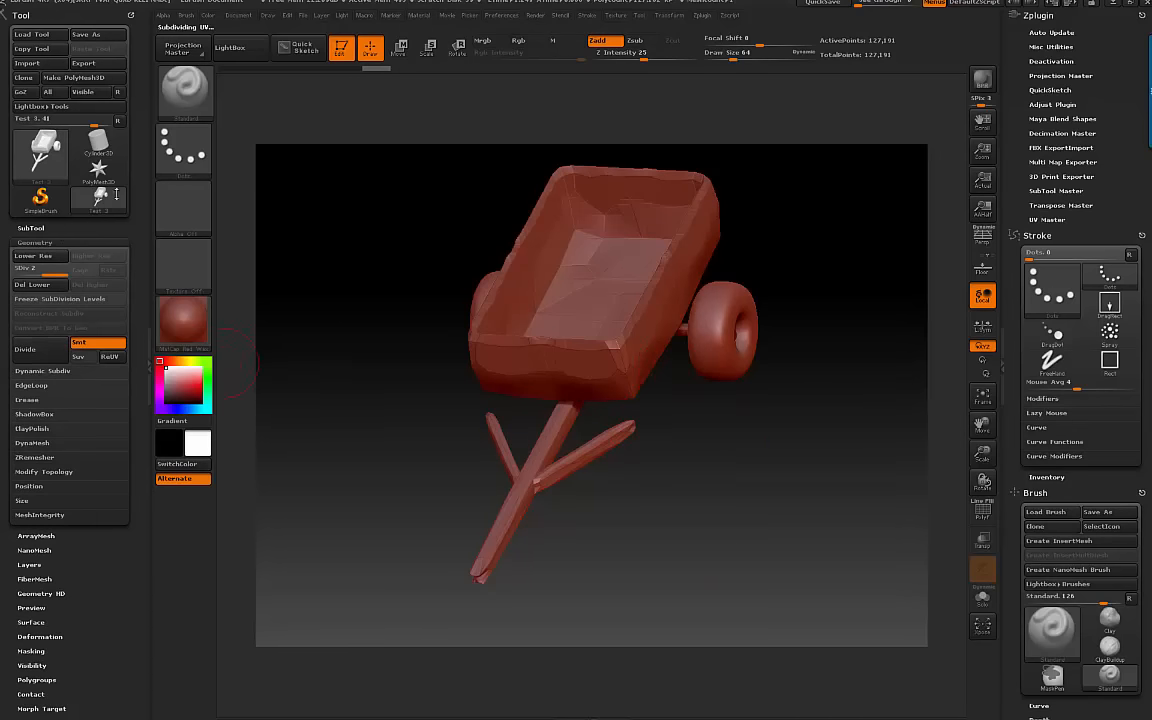
{"action": "left_click", "coordinate": [286, 16]}
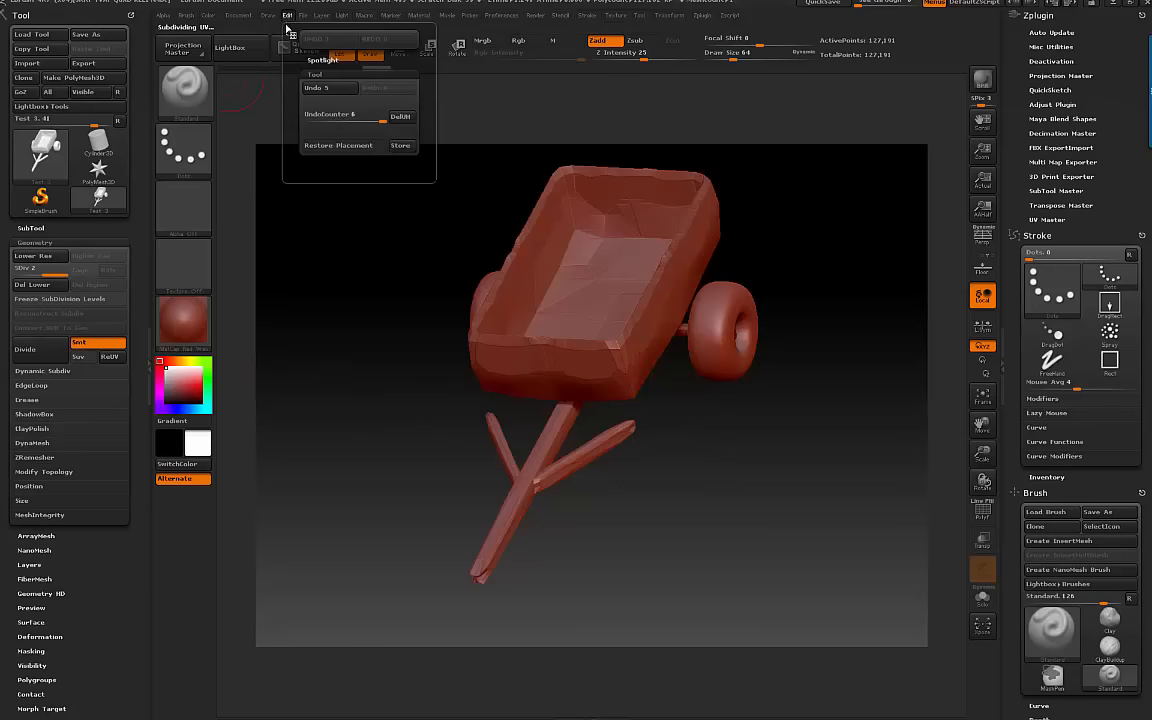
{"action": "left_click", "coordinate": [336, 91]}
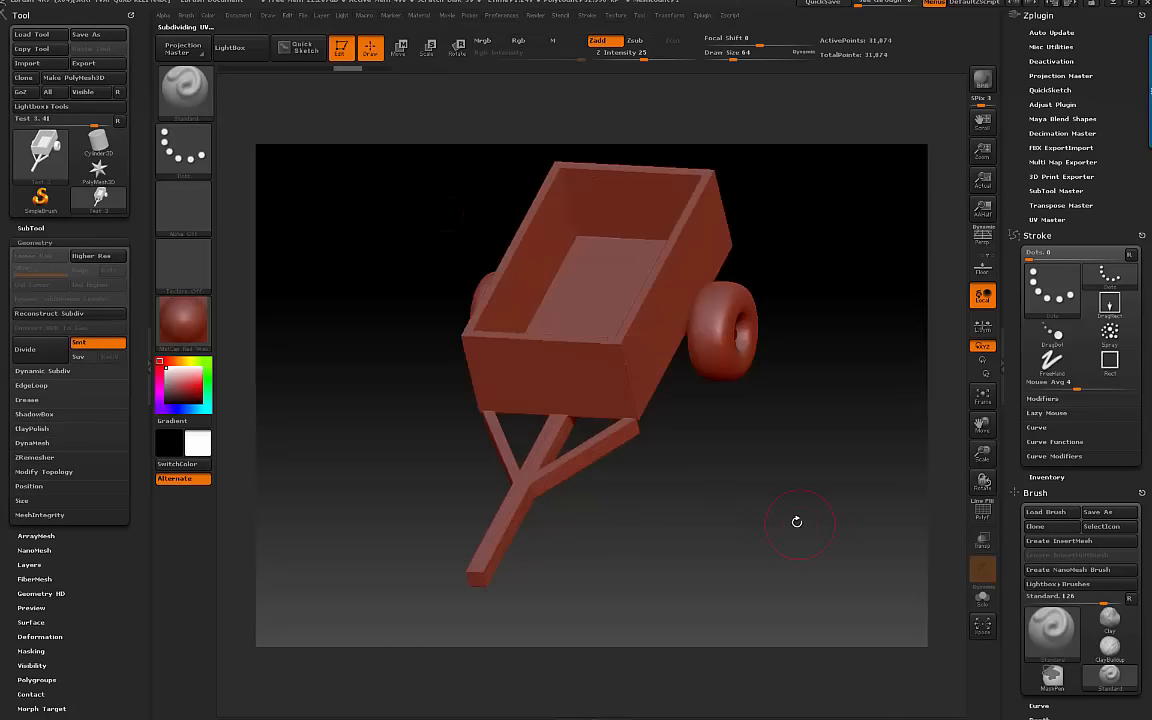
- Remesh the trailer with DynaMesh at resolution 504, using the polyframe to examine the mesh before and after, and hide the polyframe
{"action": "left_click_drag", "start_coordinate": [797, 521], "coordinate": [959, 531]}
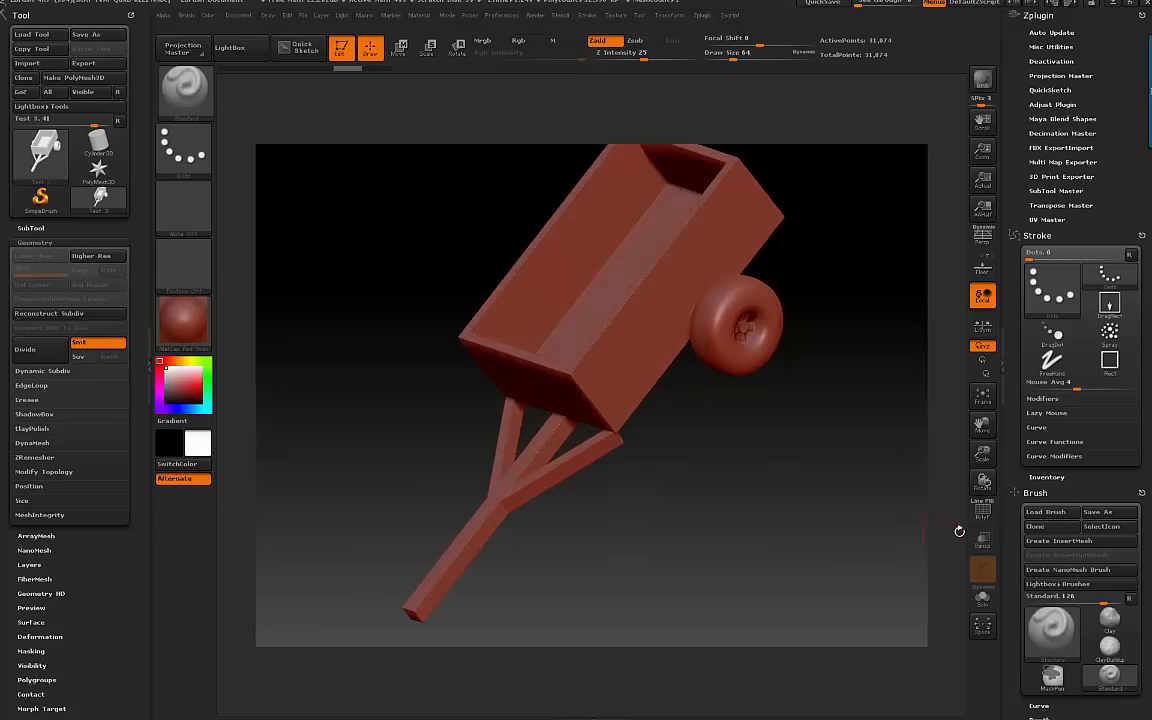
{"action": "key", "text": "shift+f"}
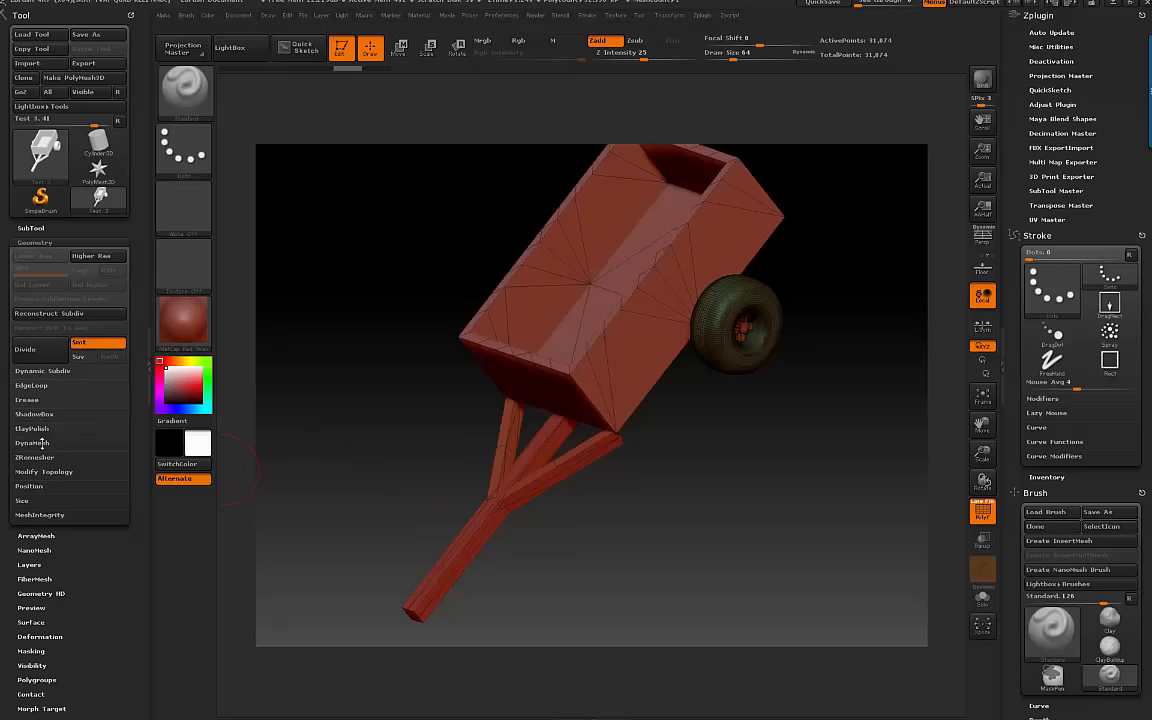
{"action": "left_click", "coordinate": [38, 442]}
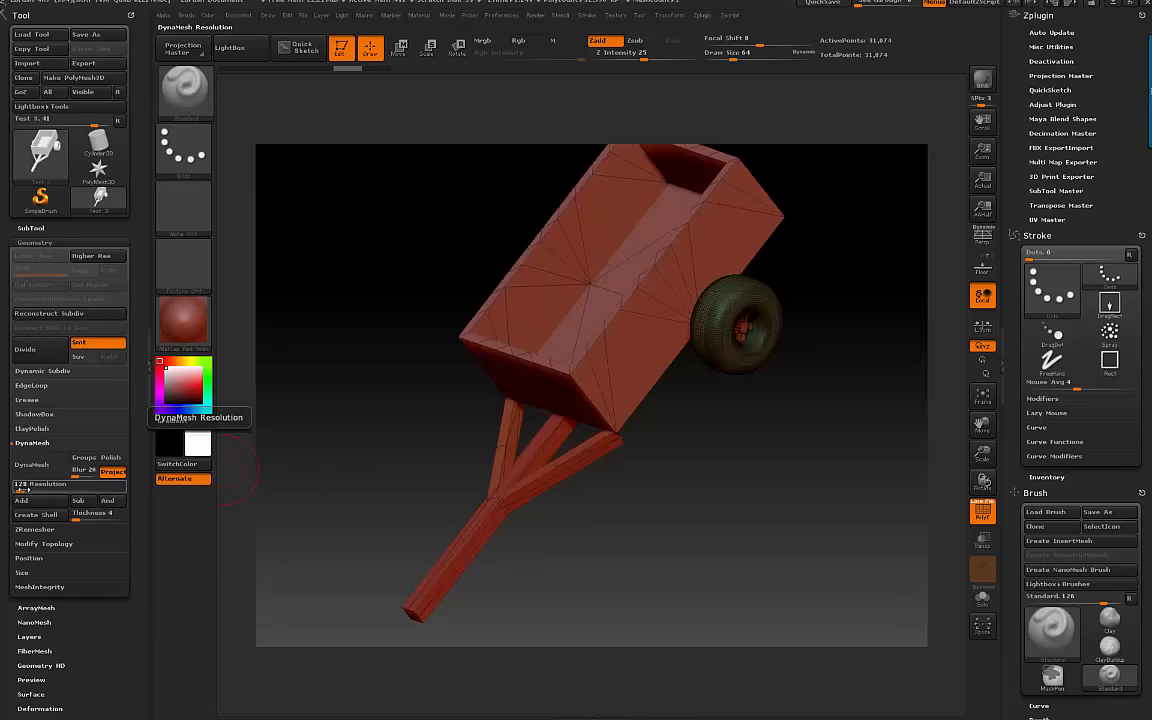
{"action": "left_click_drag", "start_coordinate": [20, 490], "coordinate": [31, 490]}
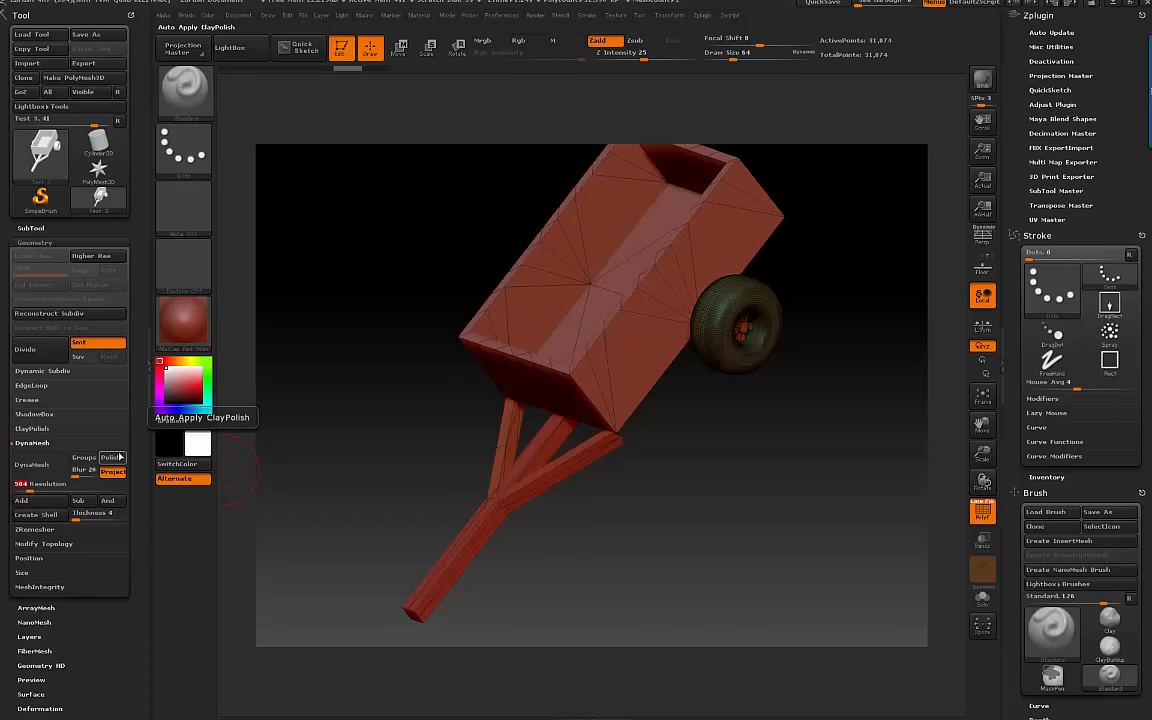
{"action": "left_click", "coordinate": [35, 470]}
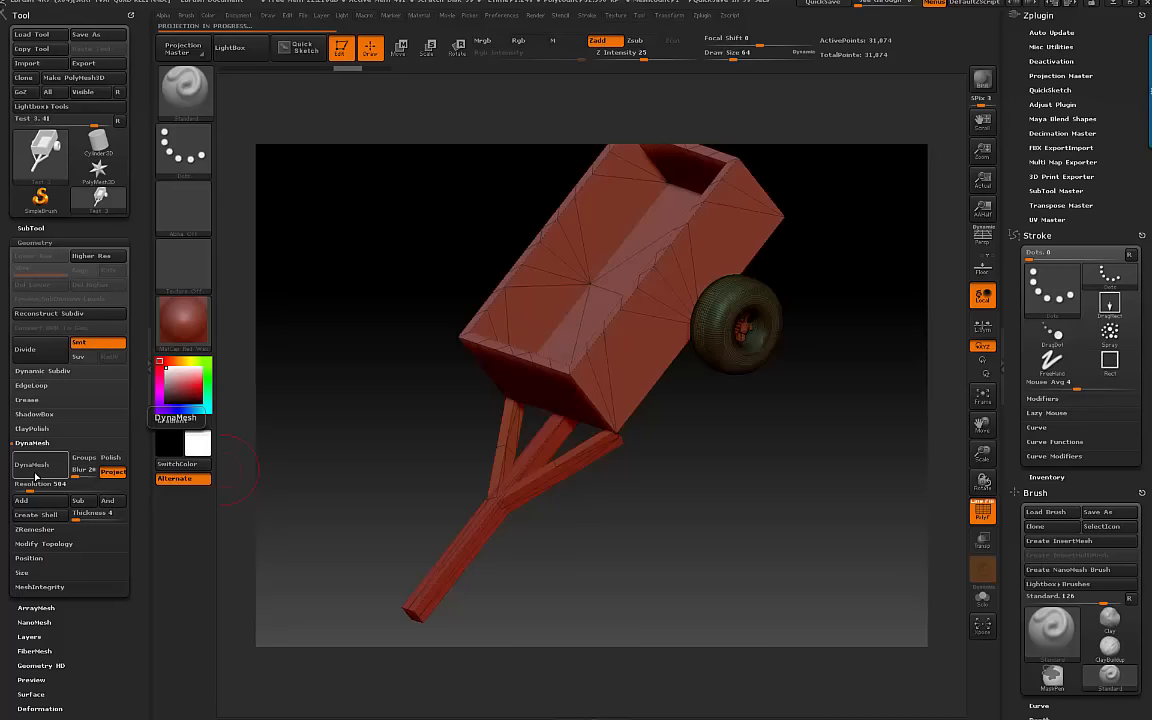
{"action": "left_click", "coordinate": [35, 470]}
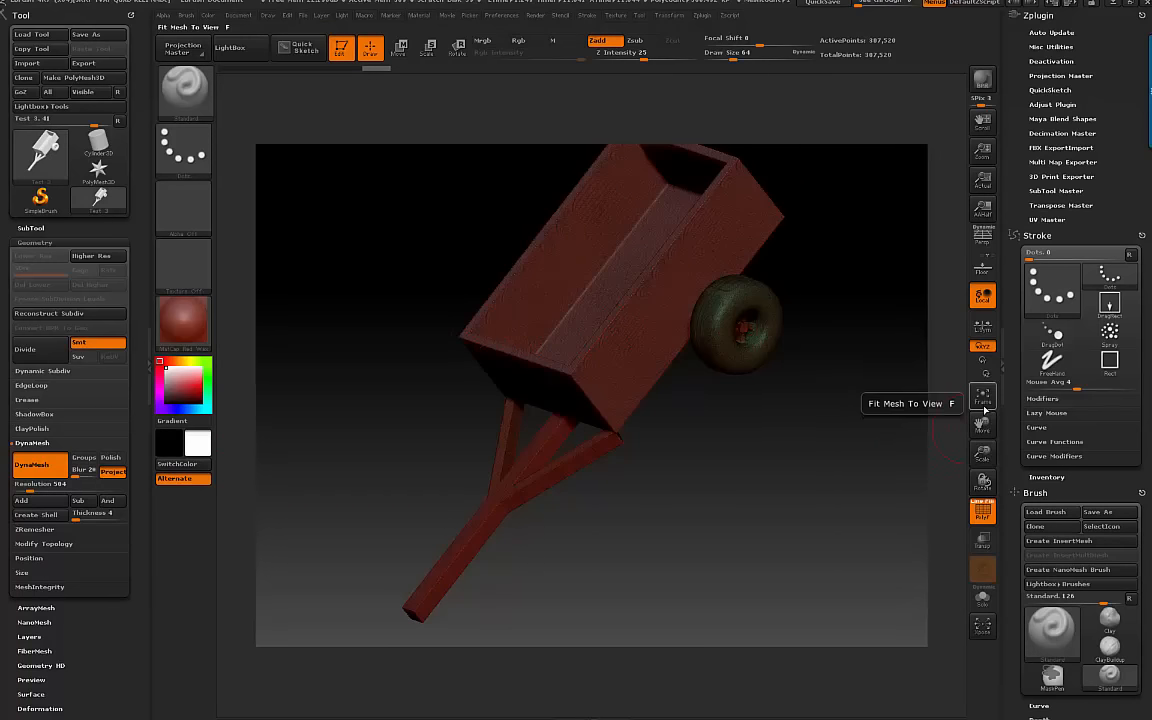
{"action": "left_click_drag", "start_coordinate": [983, 452], "coordinate": [752, 466]}
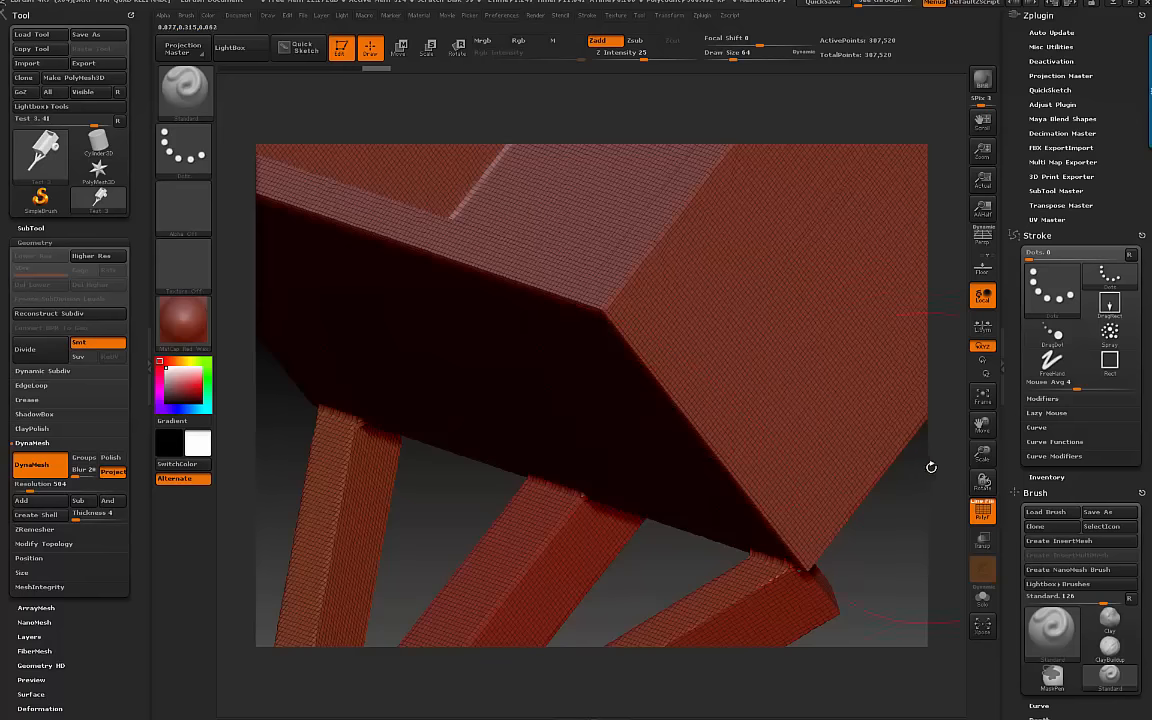
{"action": "left_click", "coordinate": [982, 514]}
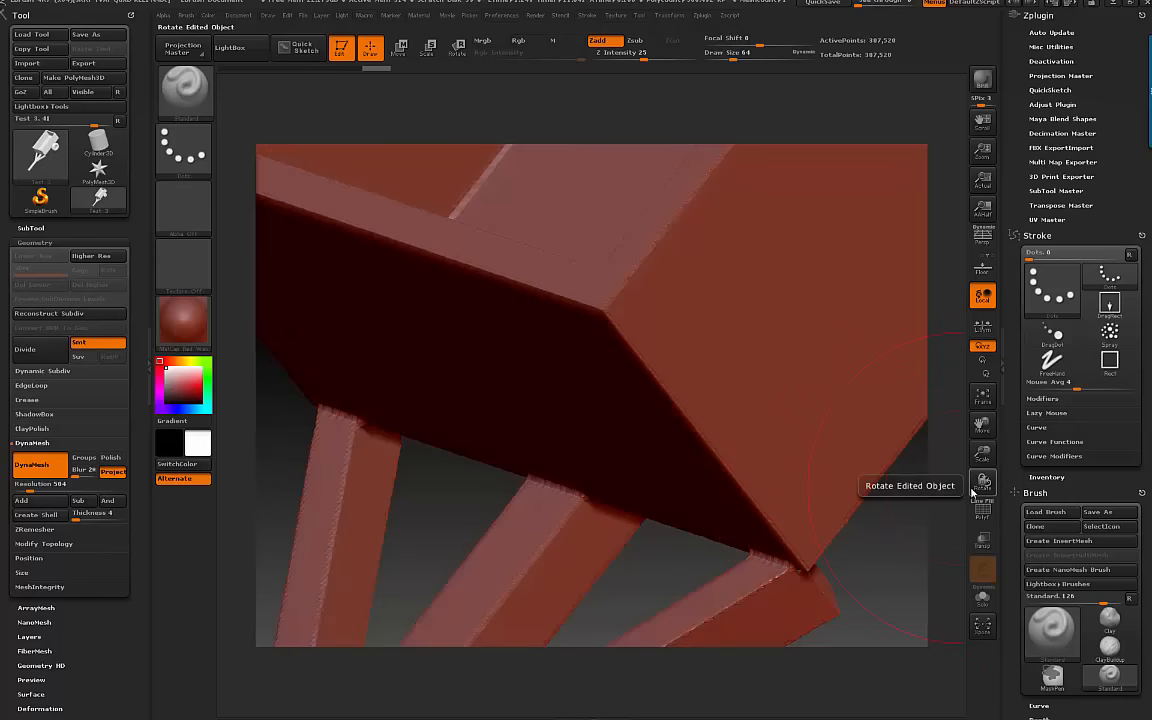
- Sculpt two test strokes on the outer side of the trailer box with the Standard brush and inspect the sculpted surface and wheel
{"action": "mouse_move", "coordinate": [986, 454]}
{"action": "left_mouse_down"}
{"action": "mouse_move", "coordinate": [859, 463]}
{"action": "mouse_move", "coordinate": [813, 453]}
{"action": "mouse_move", "coordinate": [813, 405]}
{"action": "left_mouse_up"}
{"action": "mouse_move", "coordinate": [606, 367]}
{"action": "left_mouse_down"}
{"action": "mouse_move", "coordinate": [630, 324]}
{"action": "mouse_move", "coordinate": [578, 399]}
{"action": "mouse_move", "coordinate": [637, 298]}
{"action": "mouse_move", "coordinate": [610, 380]}
{"action": "left_mouse_up"}
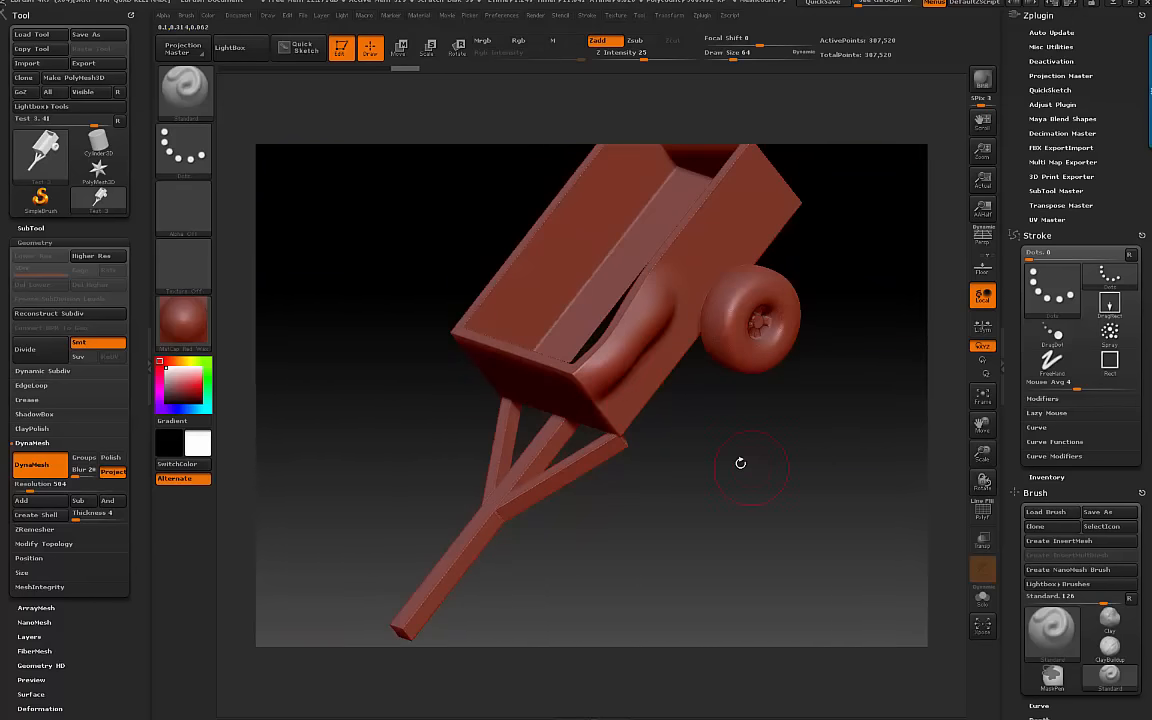
{"action": "mouse_move", "coordinate": [984, 481]}
{"action": "left_mouse_down"}
{"action": "mouse_move", "coordinate": [1014, 500]}
{"action": "mouse_move", "coordinate": [915, 466]}
{"action": "mouse_move", "coordinate": [901, 481]}
{"action": "mouse_move", "coordinate": [873, 410]}
{"action": "mouse_move", "coordinate": [979, 496]}
{"action": "left_mouse_up"}
{"action": "left_click_drag", "start_coordinate": [712, 204], "coordinate": [745, 205]}
{"action": "left_click_drag", "start_coordinate": [711, 516], "coordinate": [694, 432]}
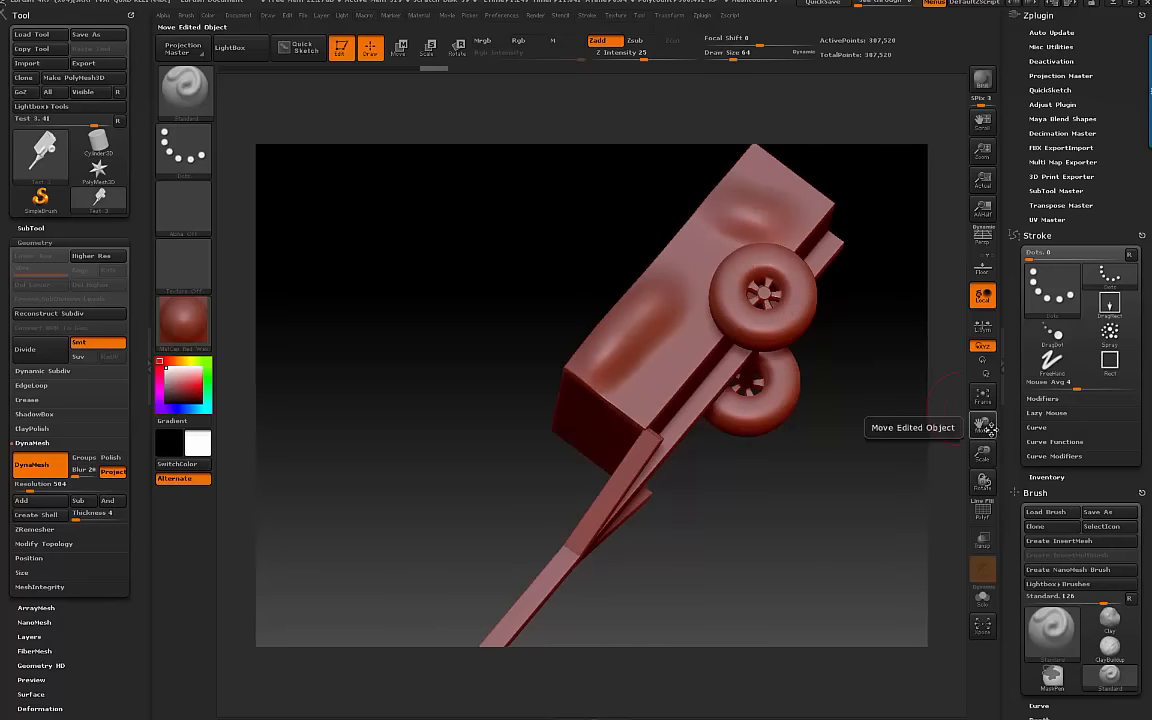
{"action": "left_click_drag", "start_coordinate": [983, 453], "coordinate": [1099, 452]}
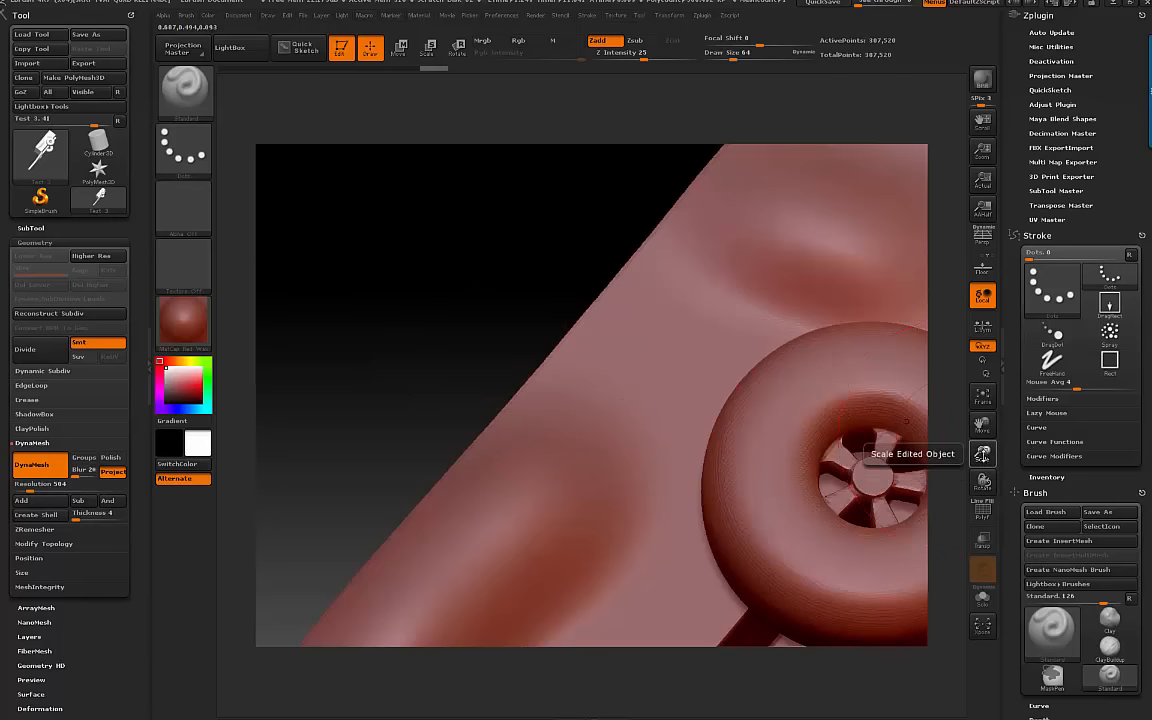
{"action": "left_click_drag", "start_coordinate": [983, 461], "coordinate": [834, 516]}
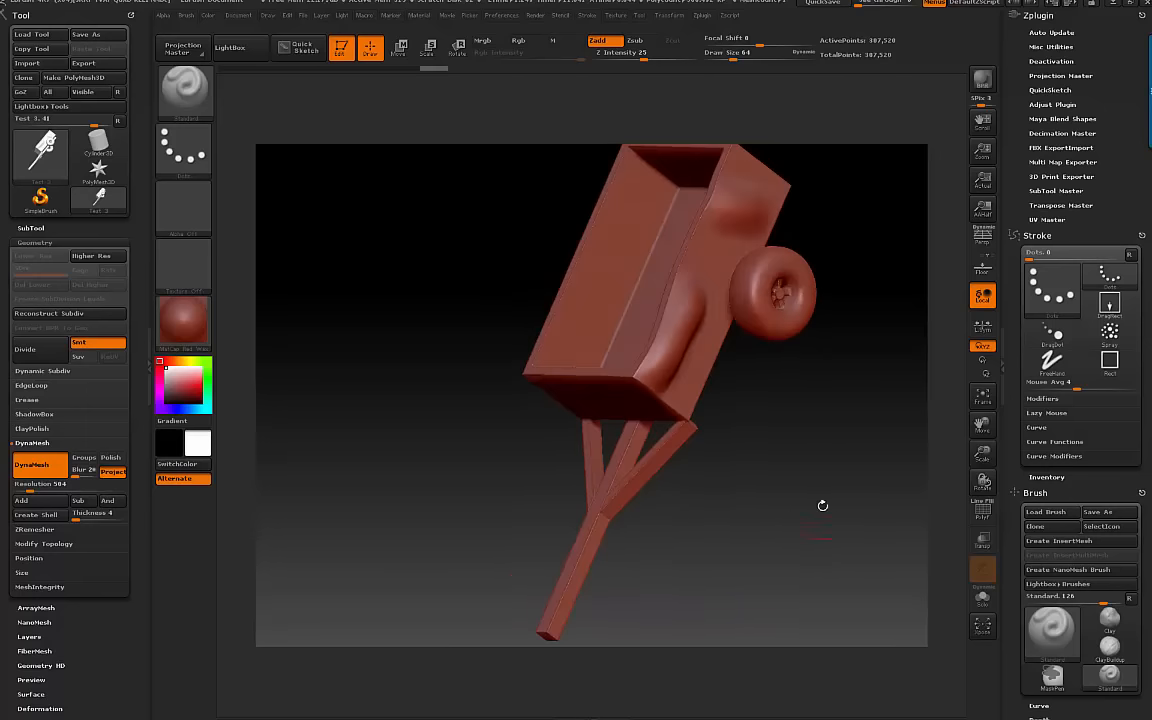